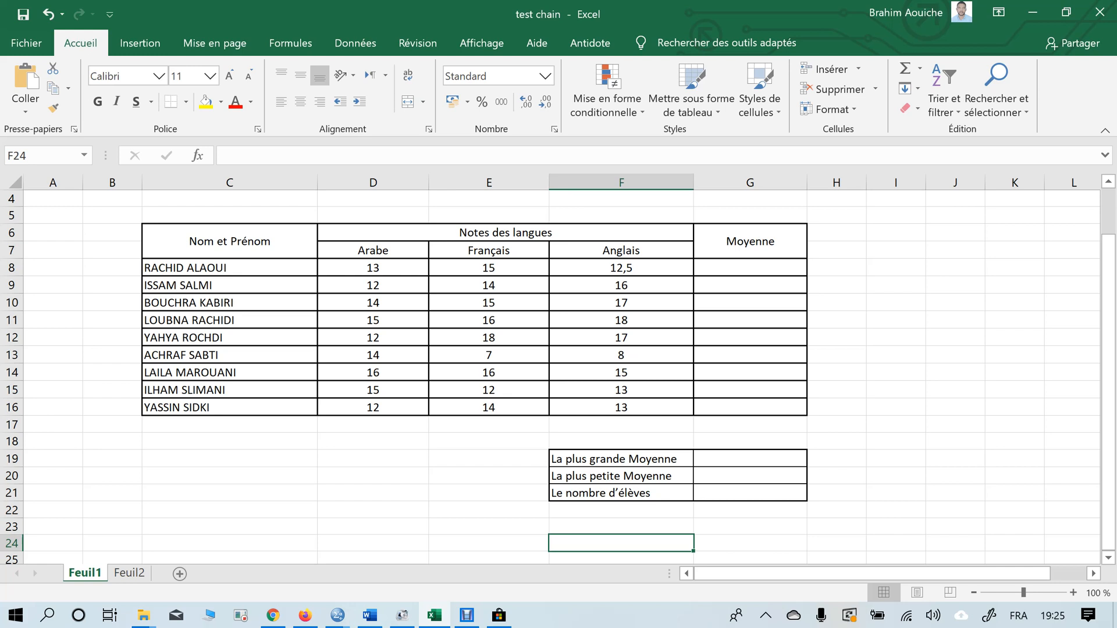
On sheet Feuil1, calculate the first student's average in G8 with the MOYENNE function over D8:F8
left_click(129, 573)
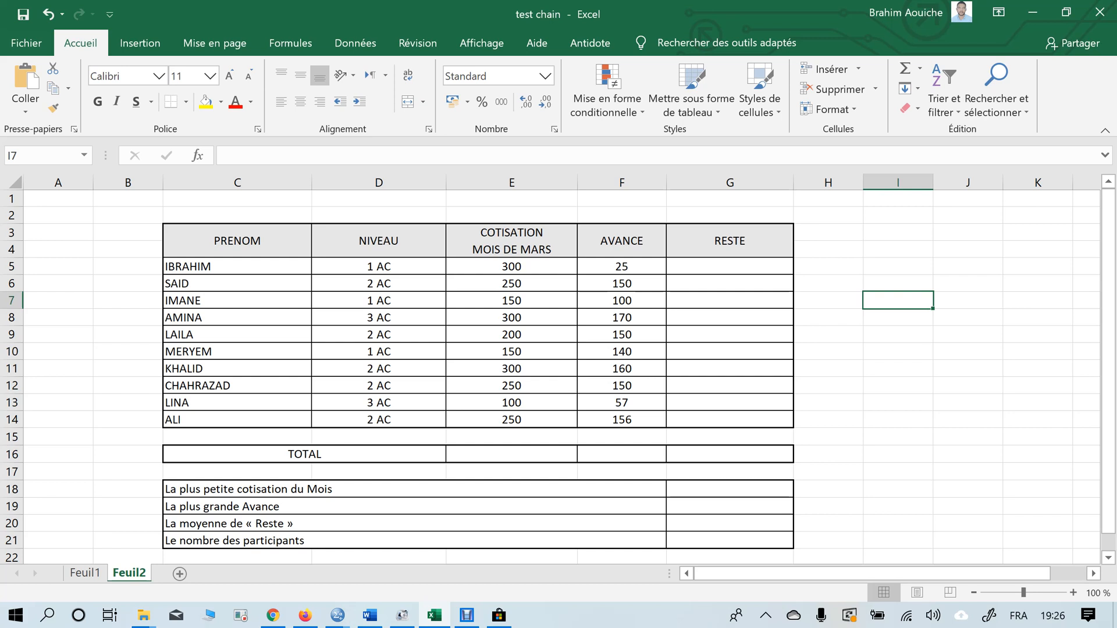
left_click(85, 573)
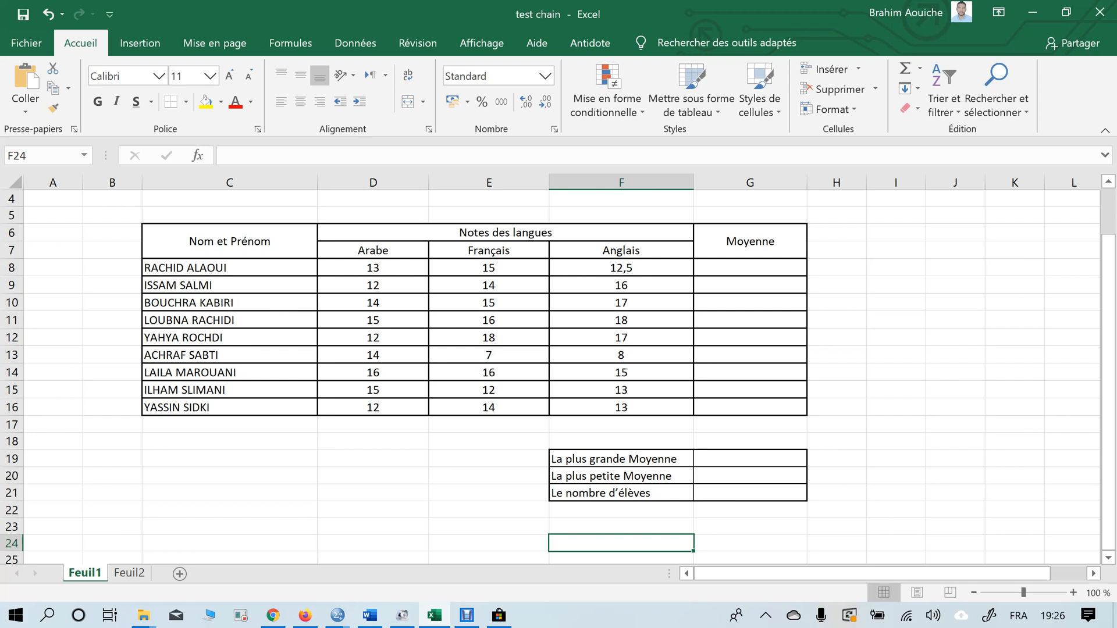
left_click(750, 268)
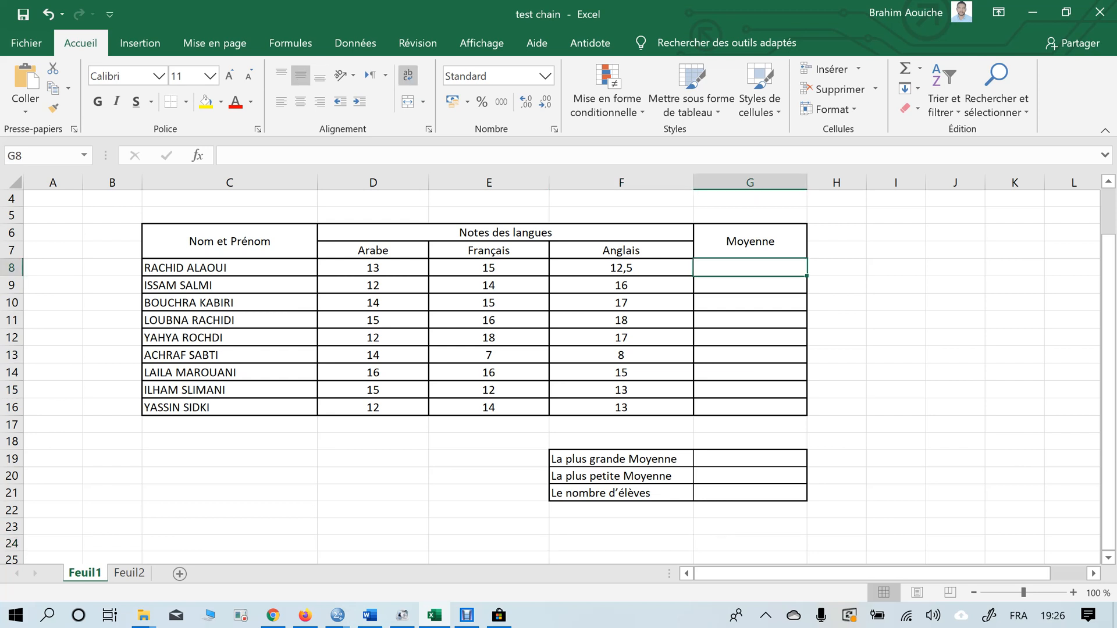
type("=")
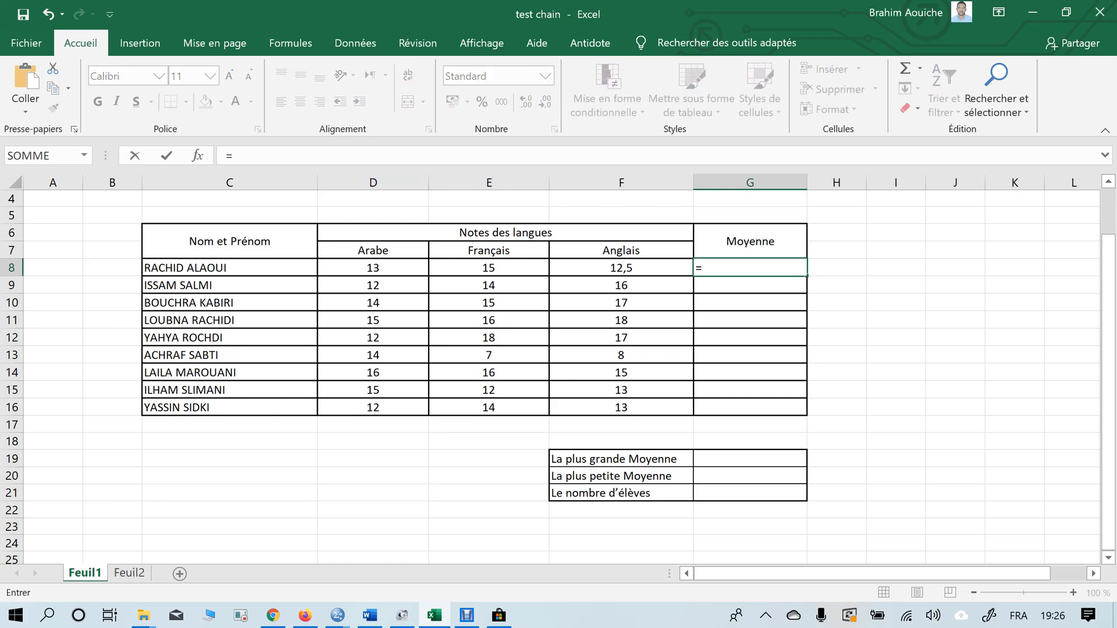
left_click(84, 156)
left_click(38, 194)
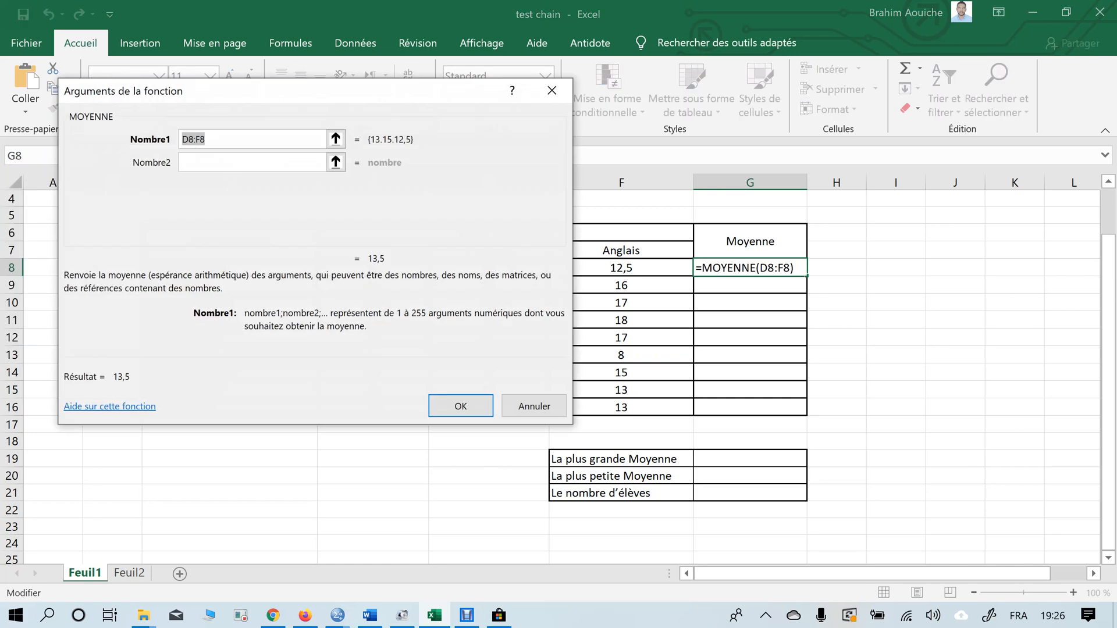
left_click_drag(460, 94, 420, 401)
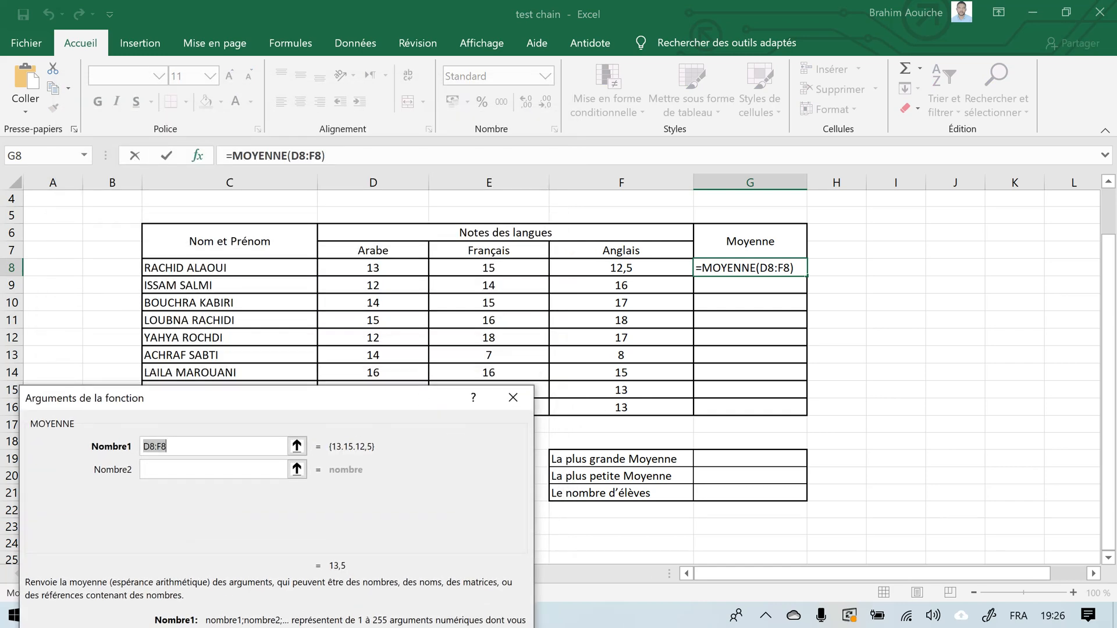
left_click_drag(320, 271, 687, 272)
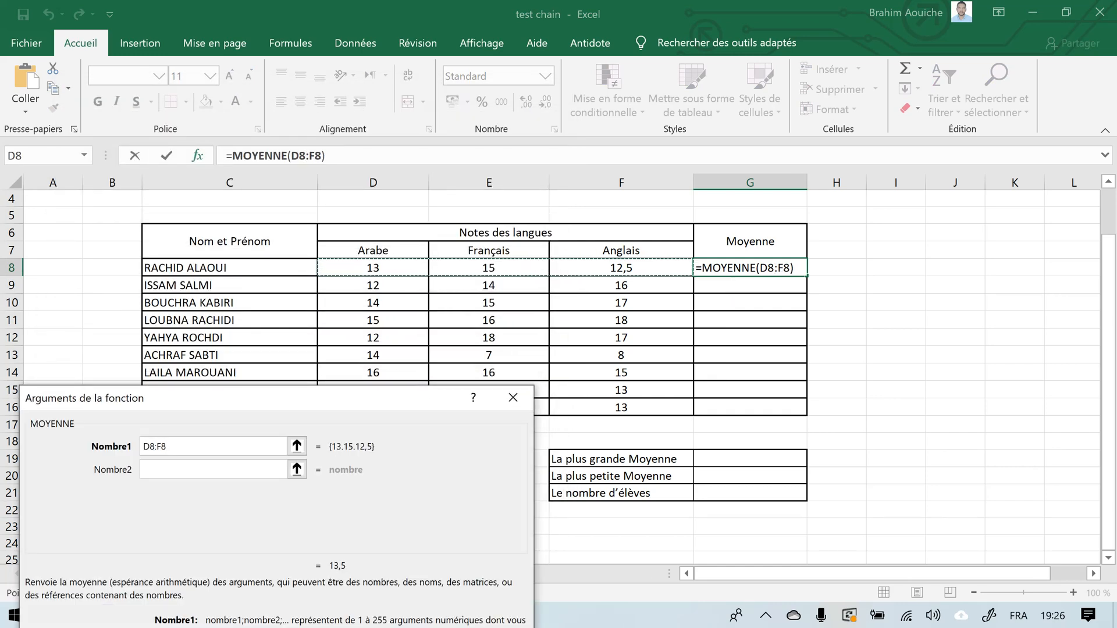
key("Return")
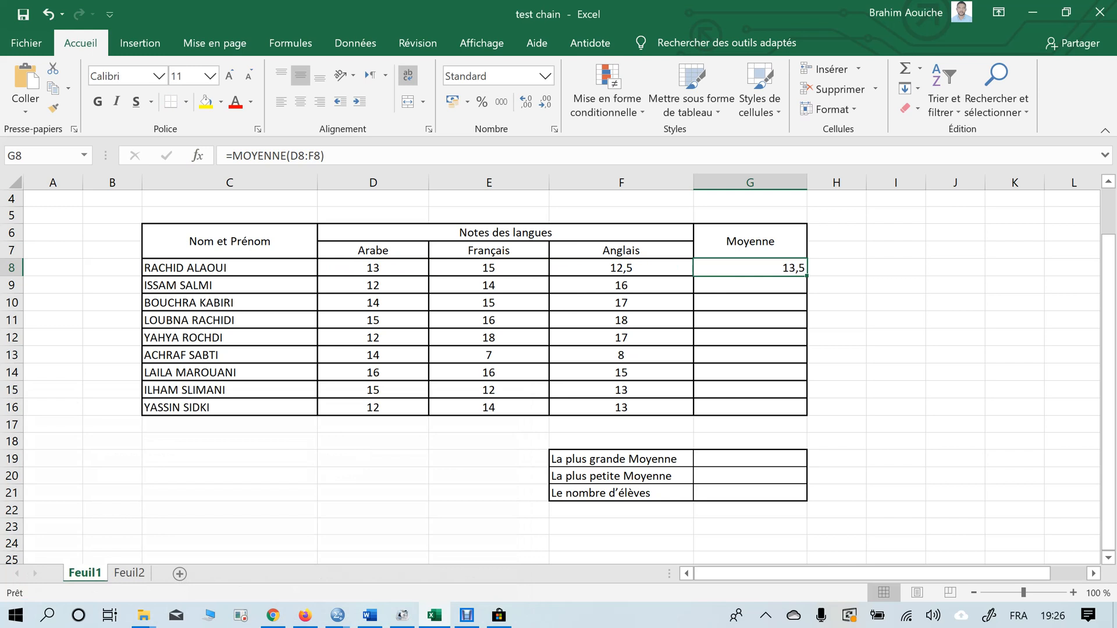
Calculate the second student's average in G9 with MOYENNE over D9:F9 and fill the formula down to G16
left_click(750, 285)
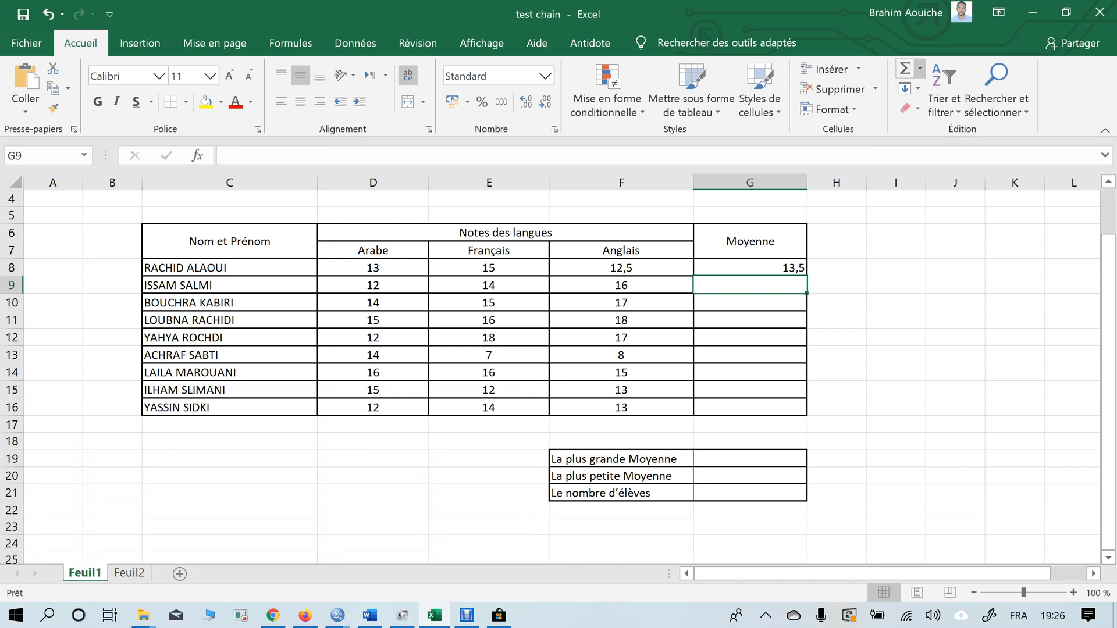
left_click(920, 69)
left_click(947, 112)
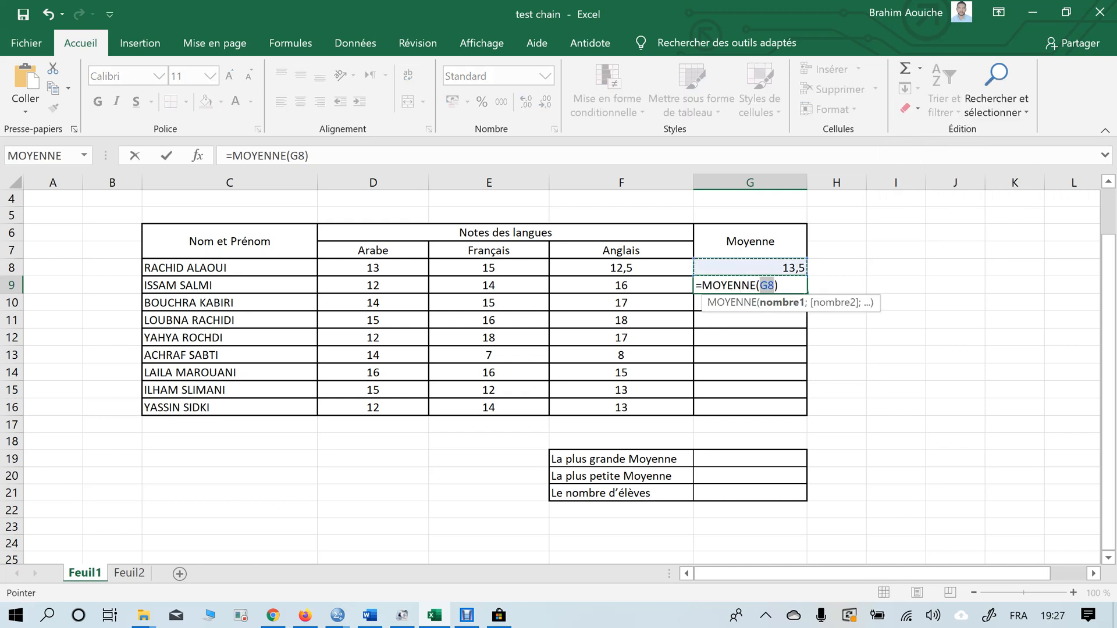
left_click_drag(373, 285, 622, 285)
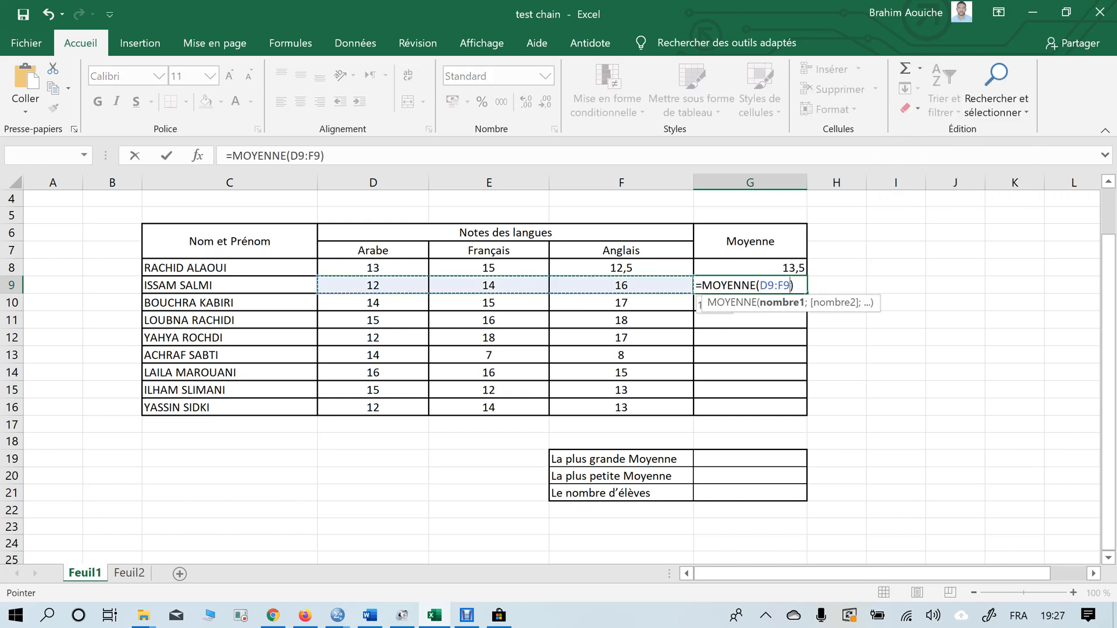
key("Return")
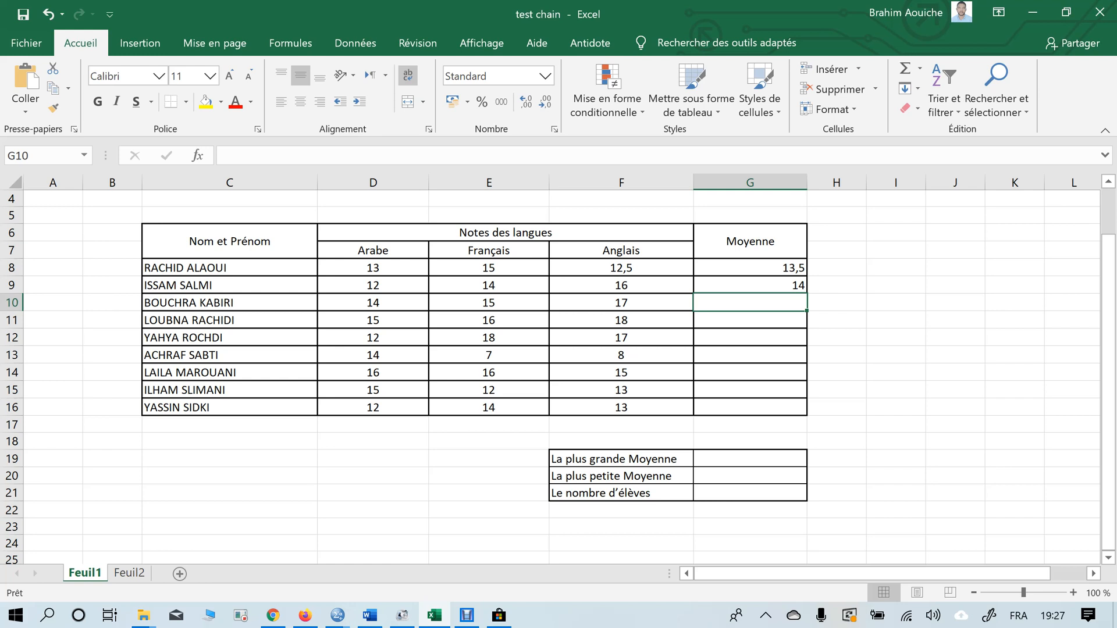
left_click(750, 285)
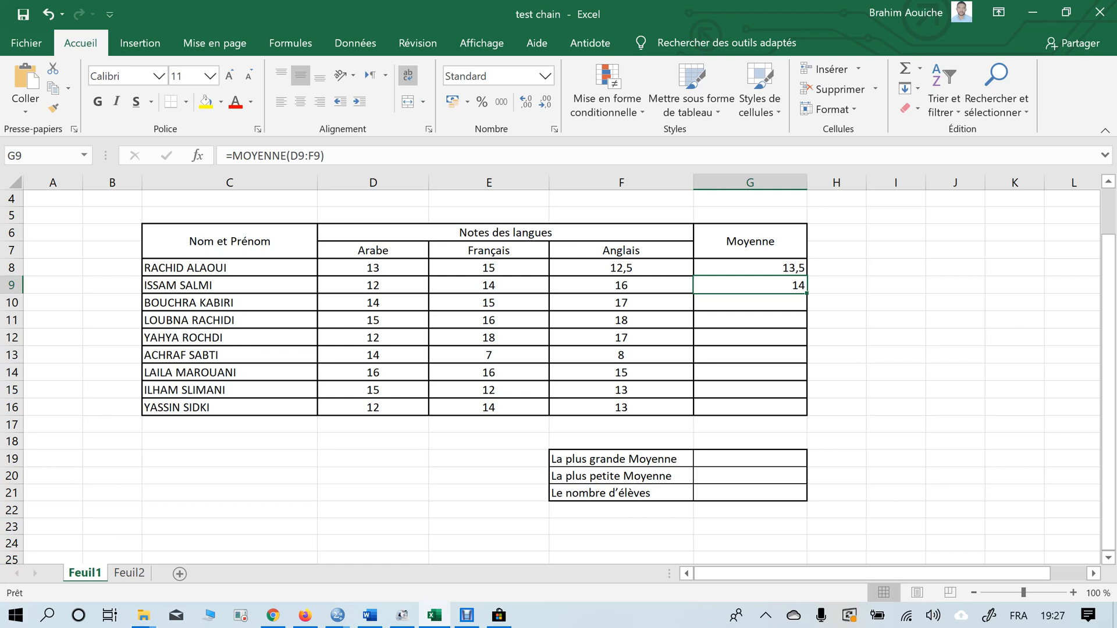
double_click(807, 294)
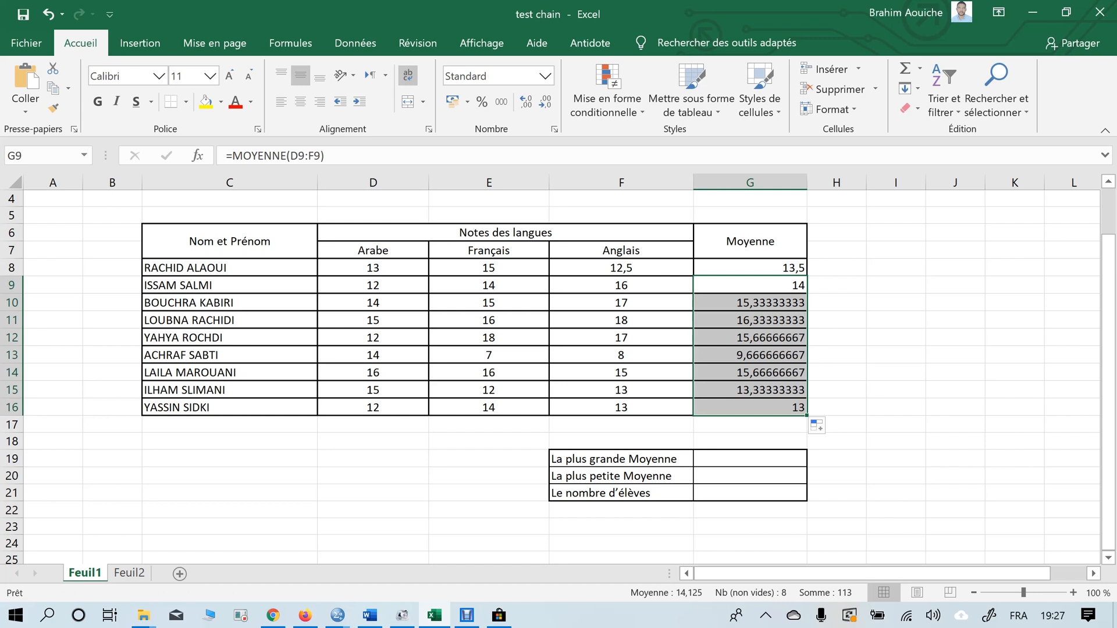
Calculate the highest average in G19 with the MAX function over G8:G16
left_click(750, 459)
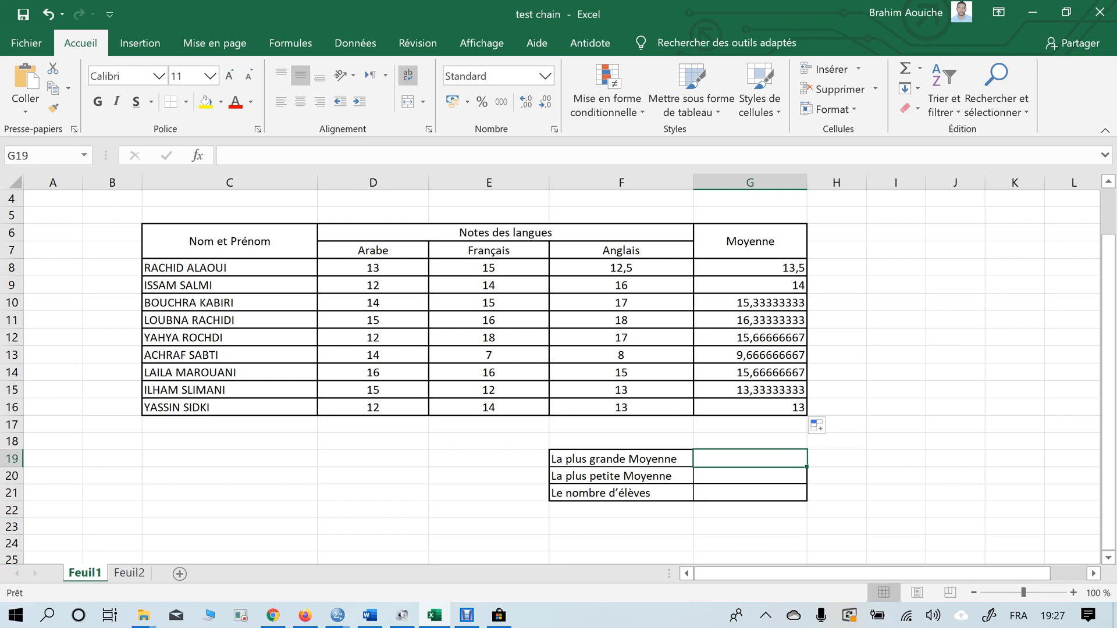
type("+")
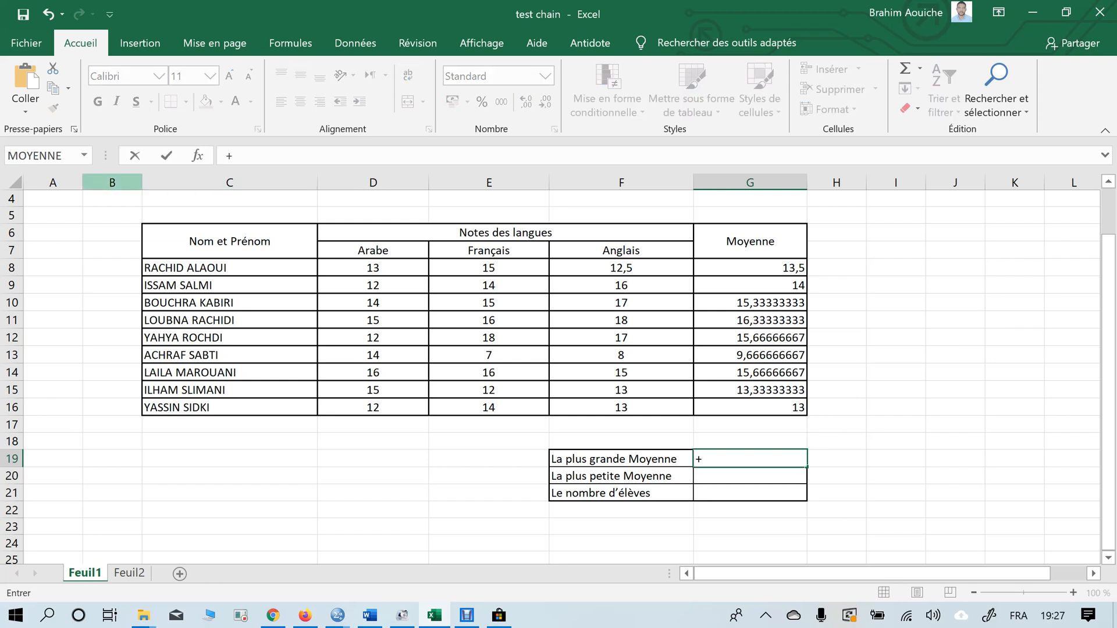
left_click(84, 156)
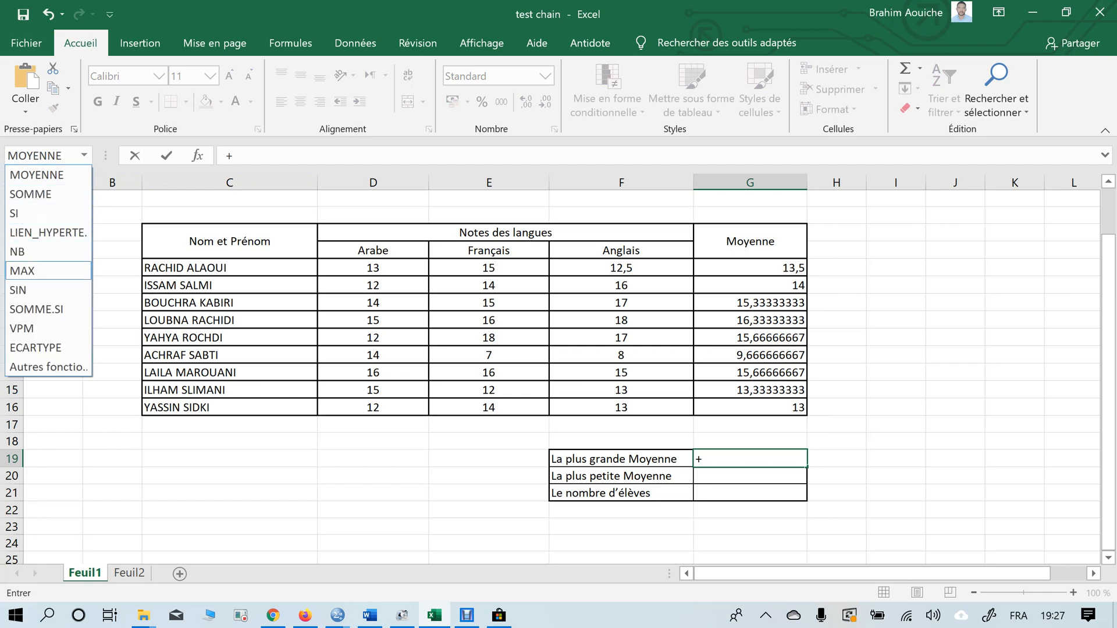
left_click(22, 271)
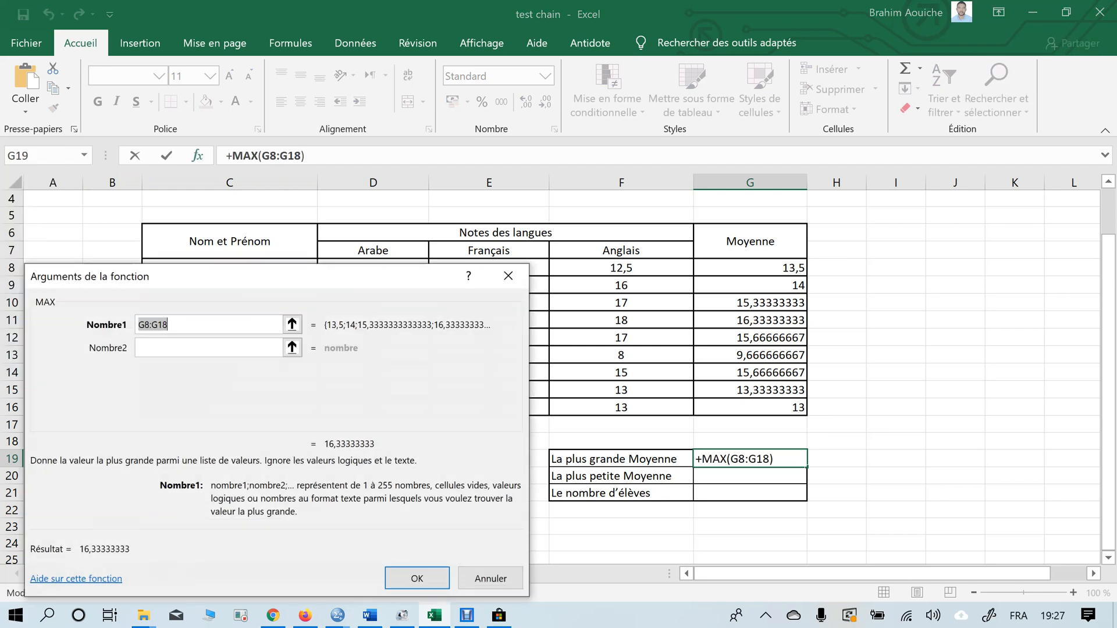
left_click_drag(756, 268, 802, 408)
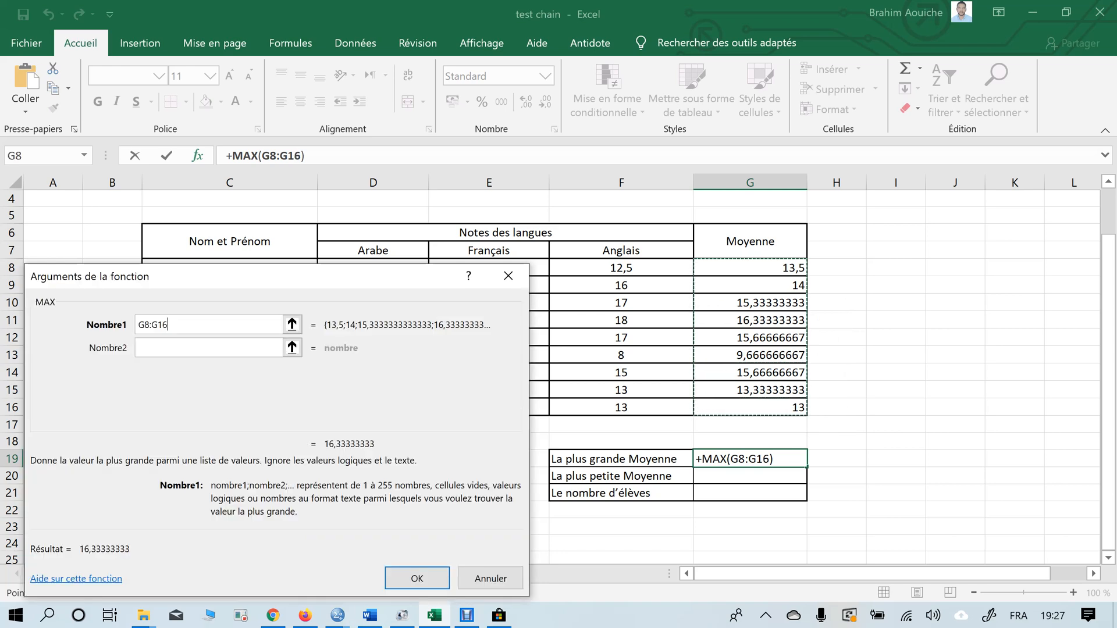
key("Return")
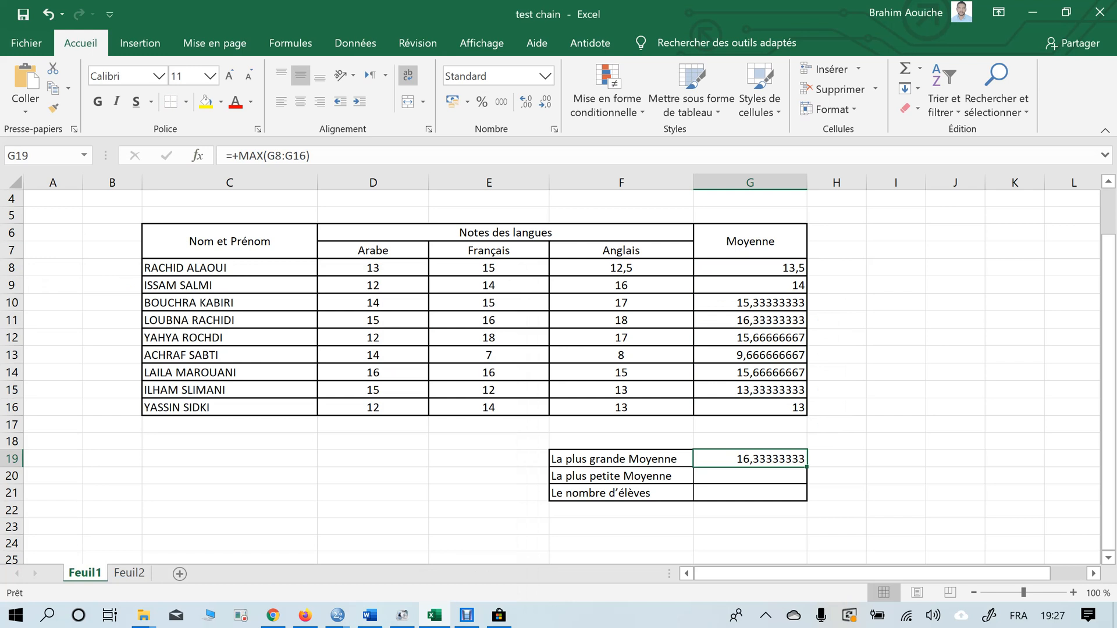
Calculate the lowest average in G20, finding the MIN function by searching for "min" and applying it to G8:G16
left_click(750, 476)
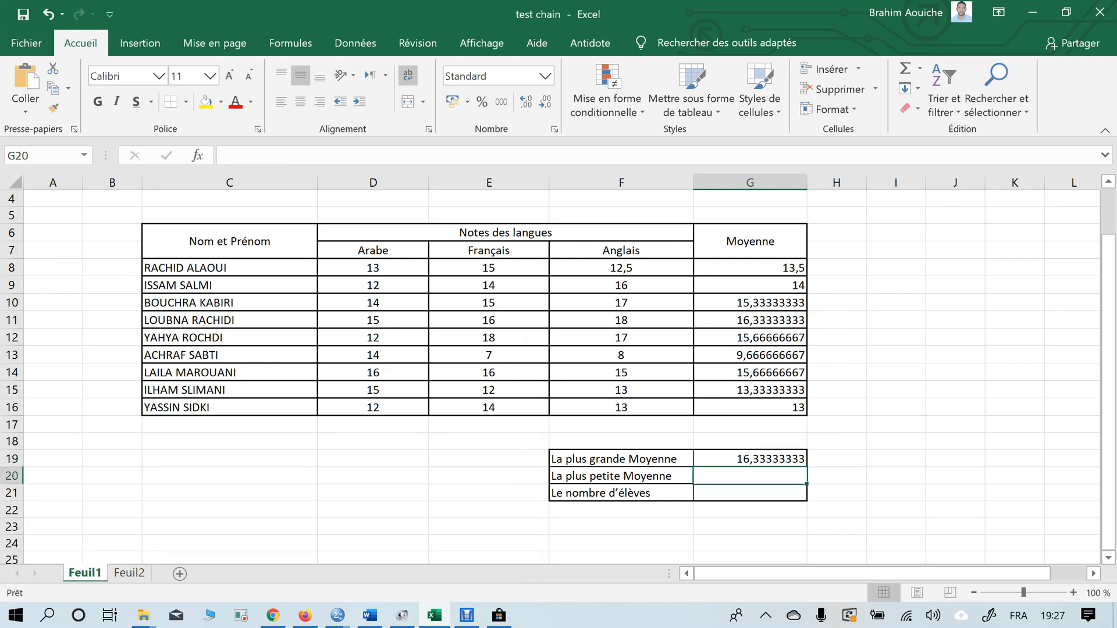
type("=")
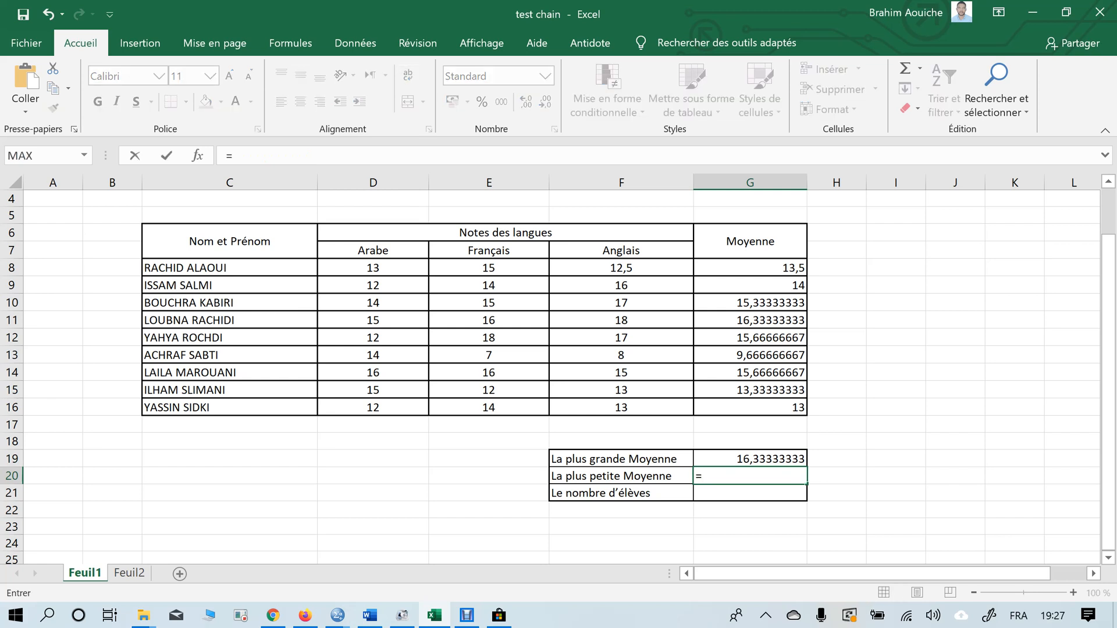
left_click(84, 155)
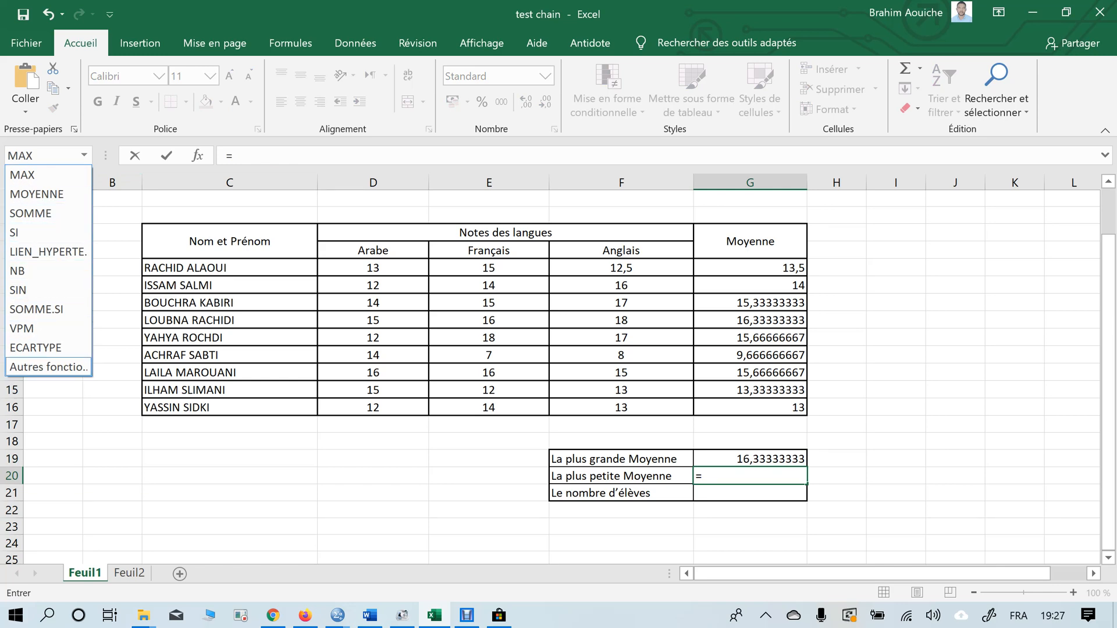
left_click(47, 366)
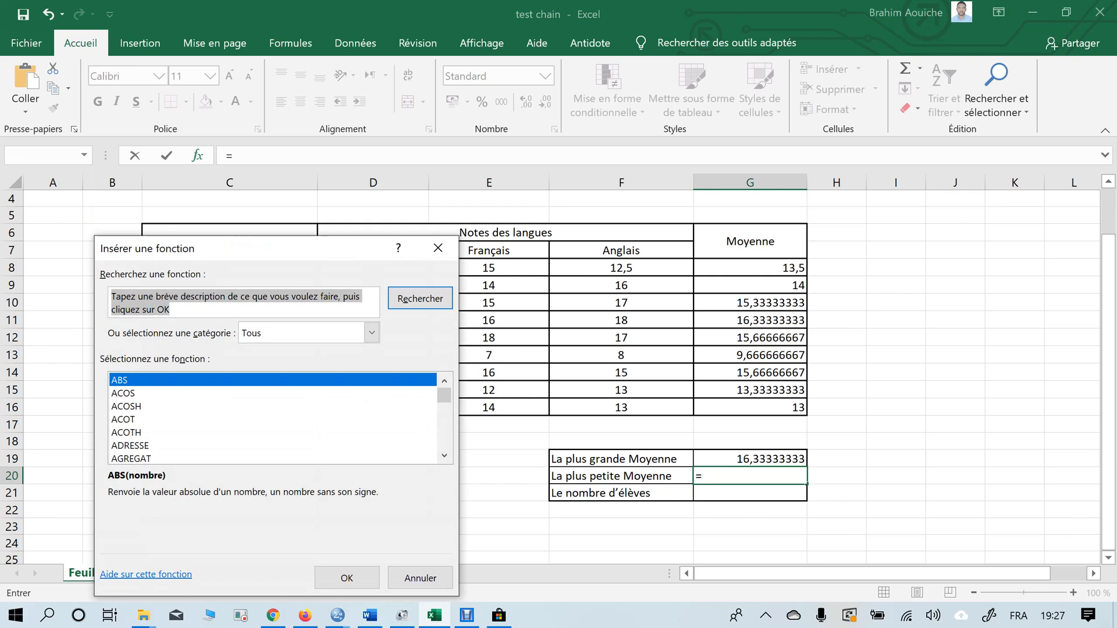
type("mi")
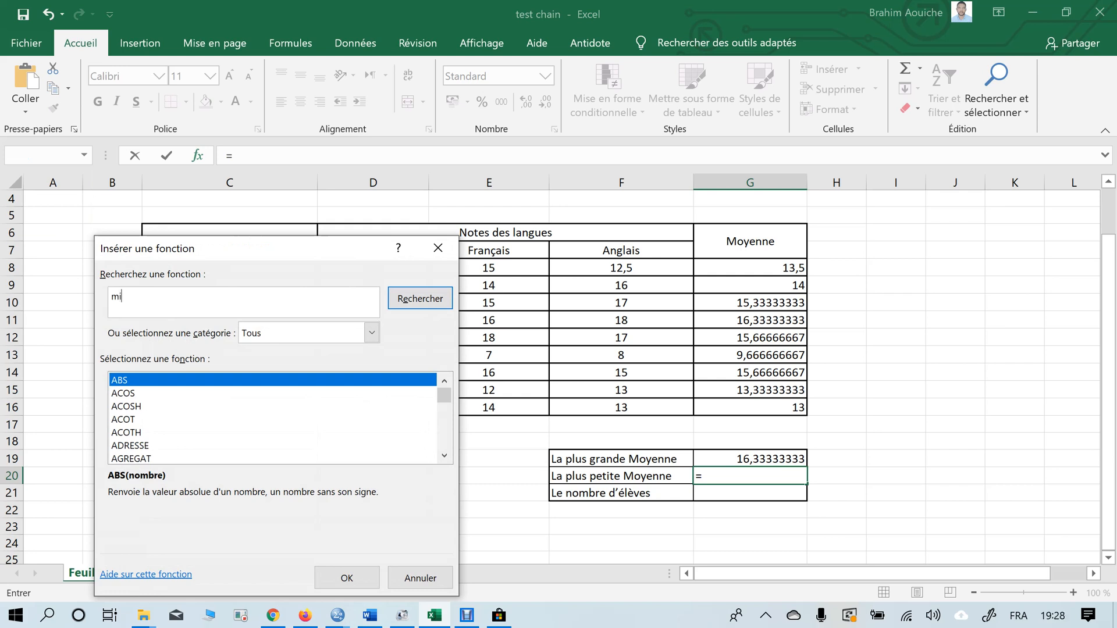
type("n")
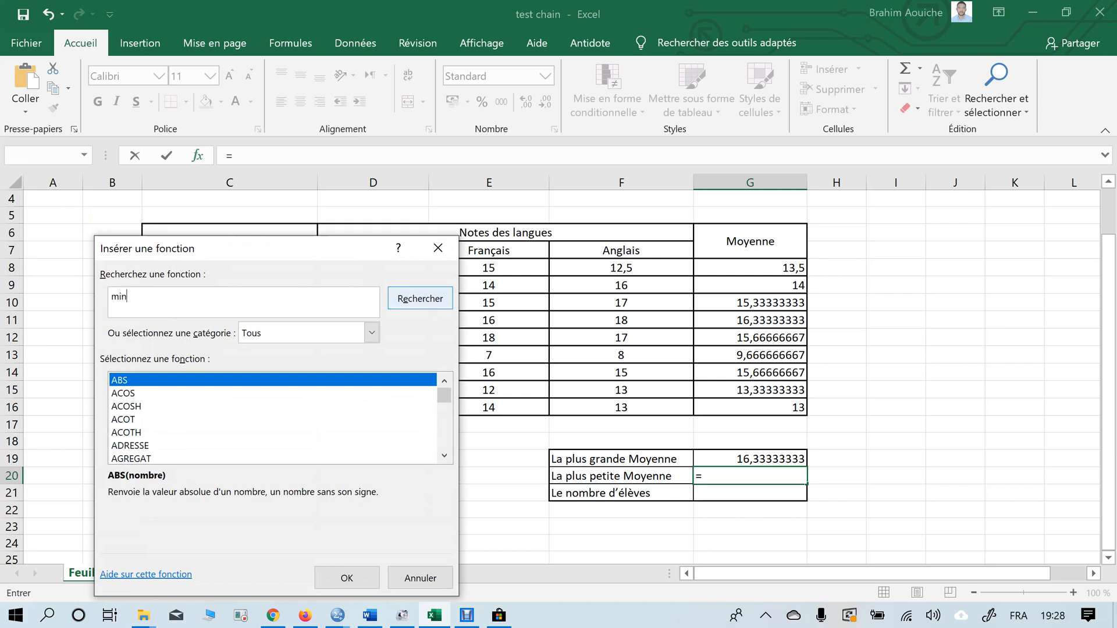
key("Return")
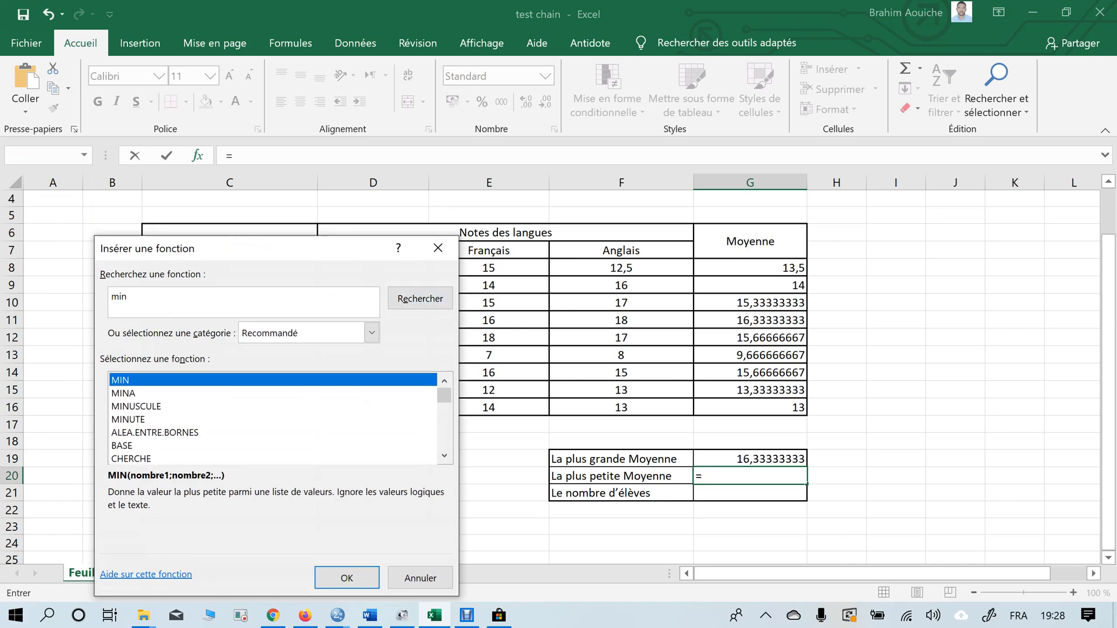
key("Return")
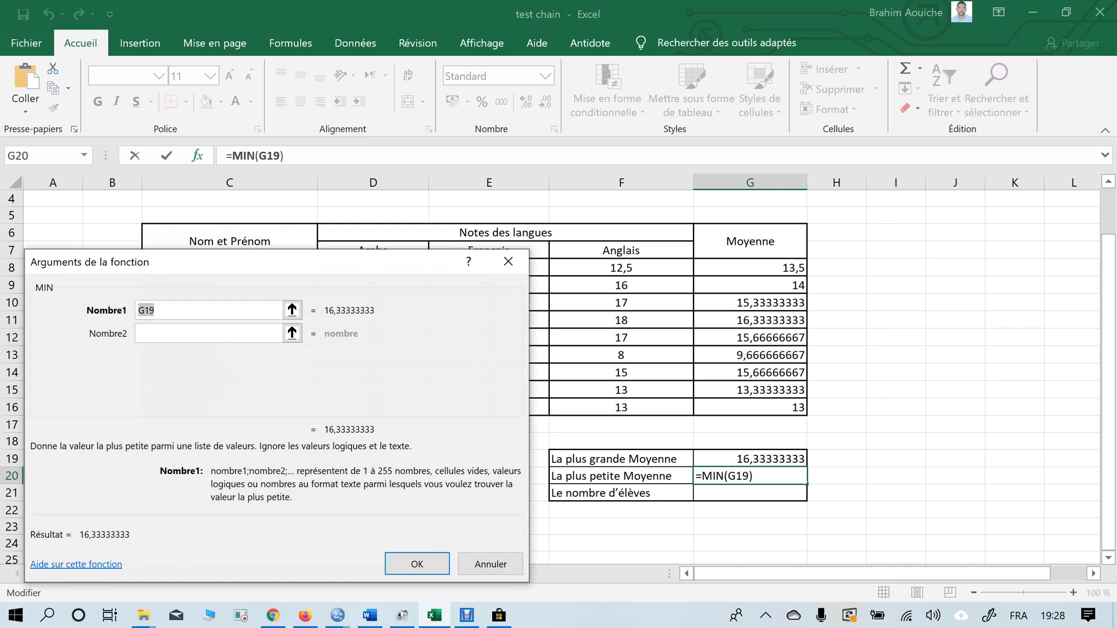
left_click_drag(797, 267, 803, 408)
key("Return")
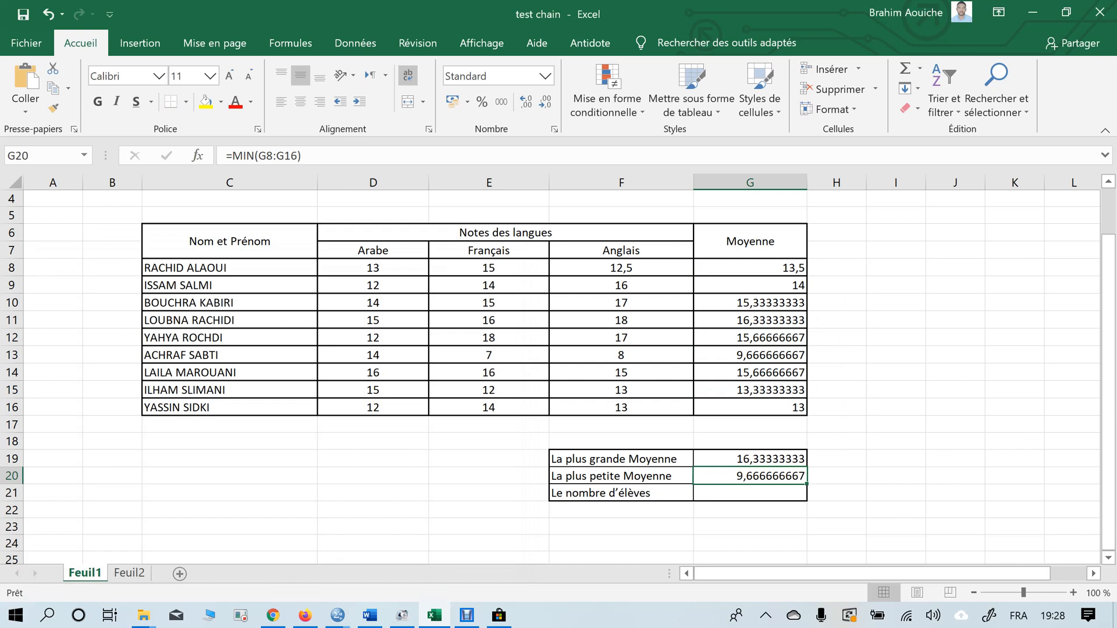
Count the students in G21 with the NB function over the averages in G8:G16
left_click(750, 493)
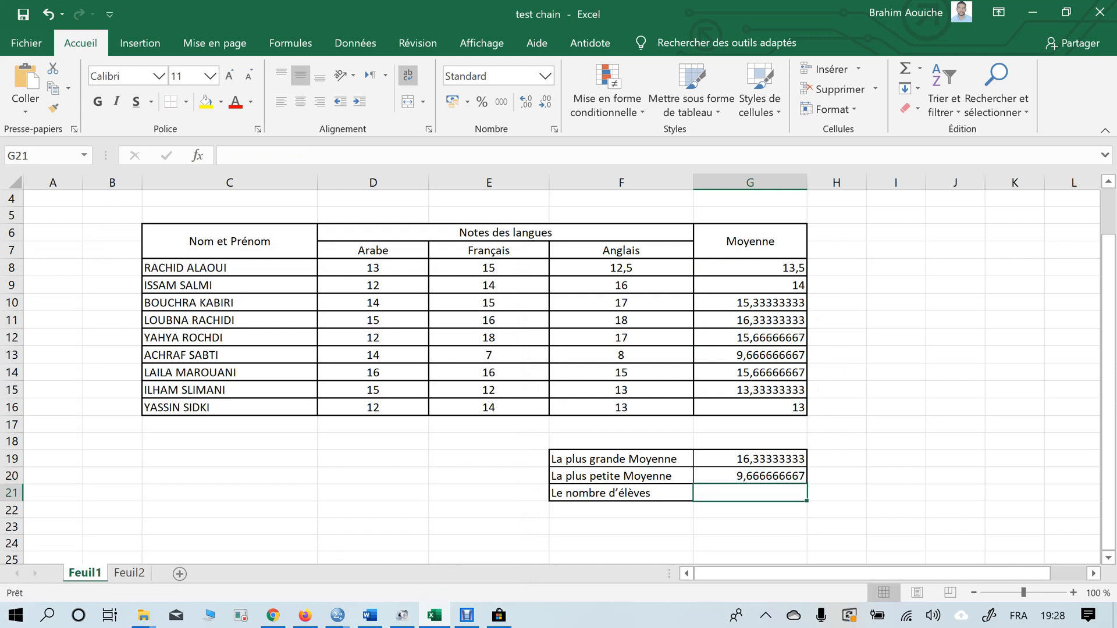
type("=")
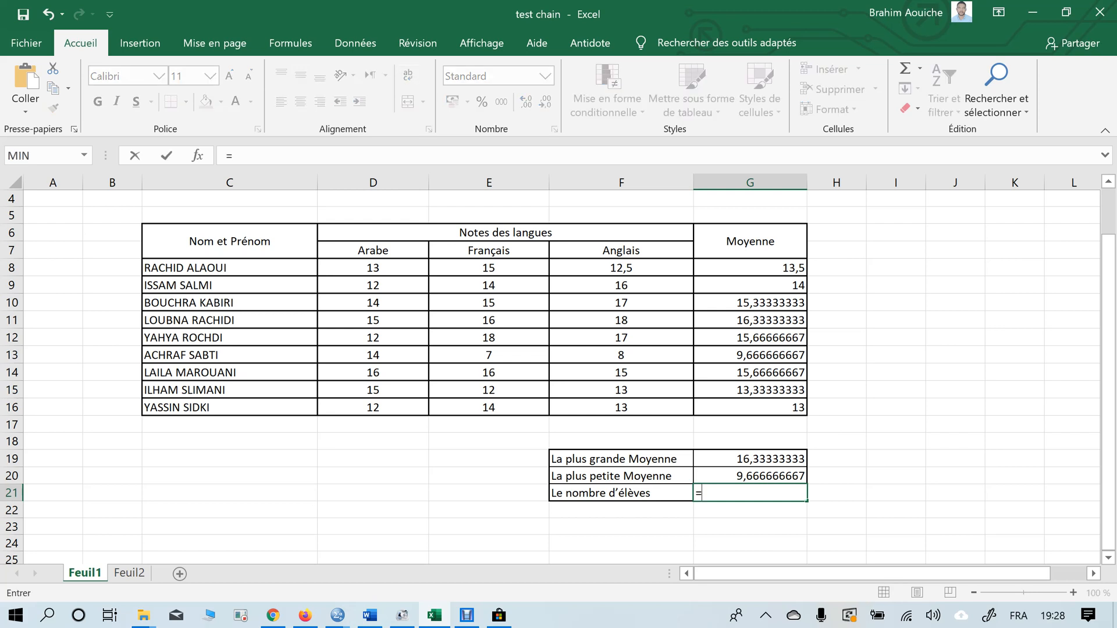
left_click(84, 156)
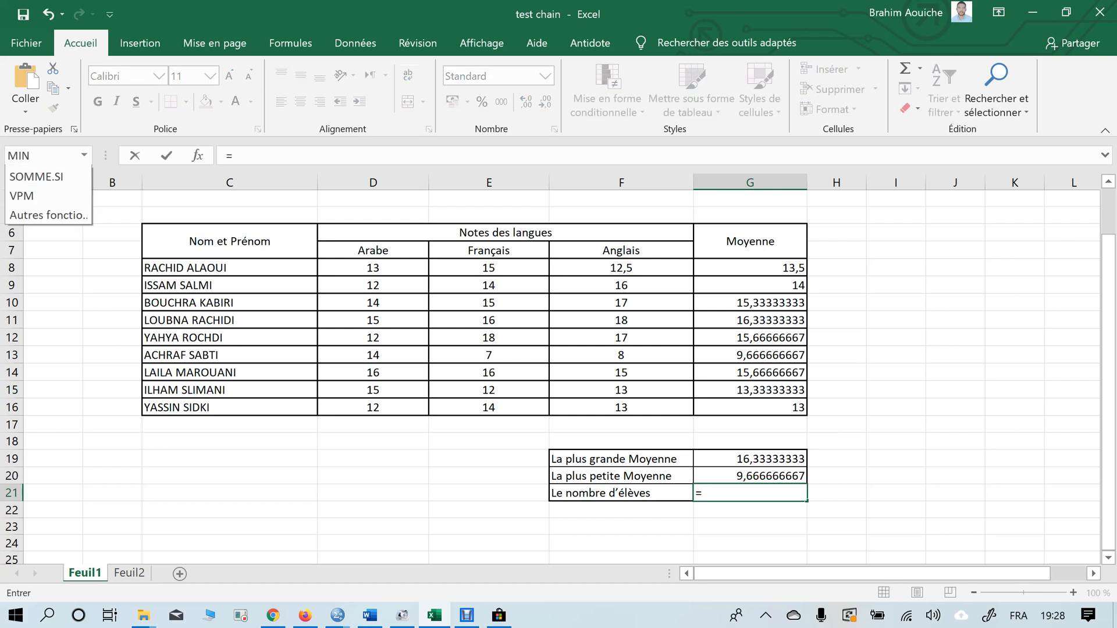
key("Return")
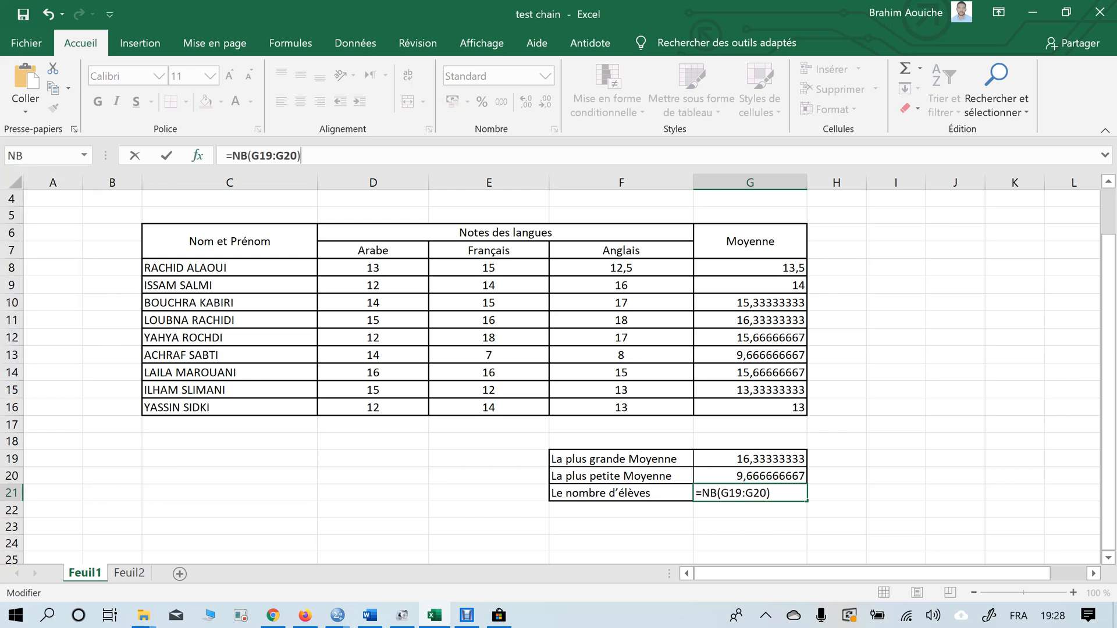
left_click_drag(756, 268, 800, 407)
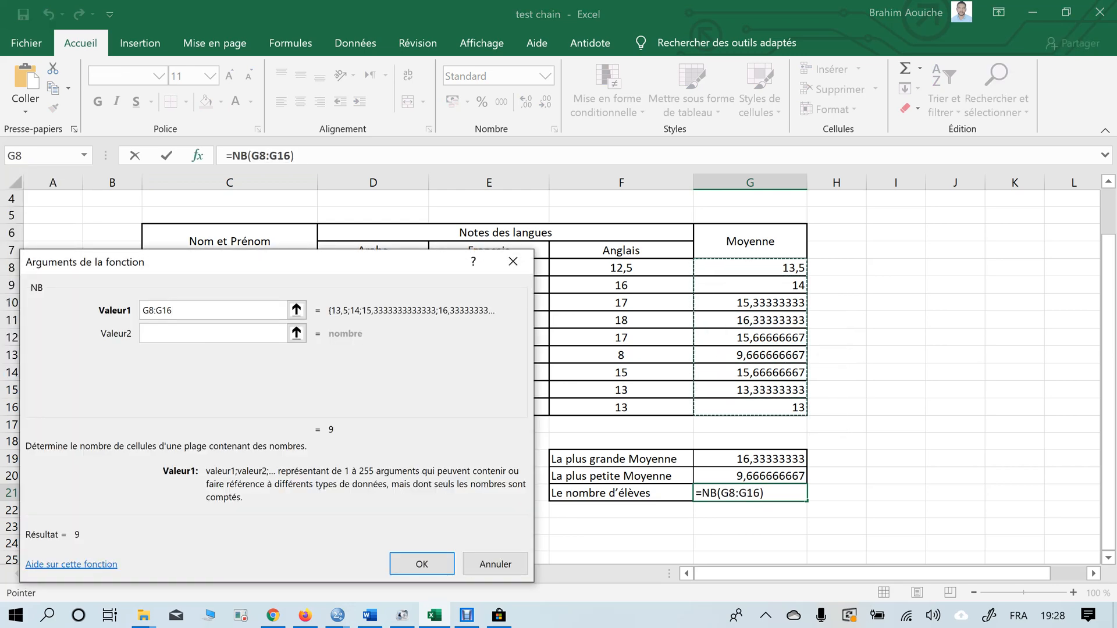
key("Return")
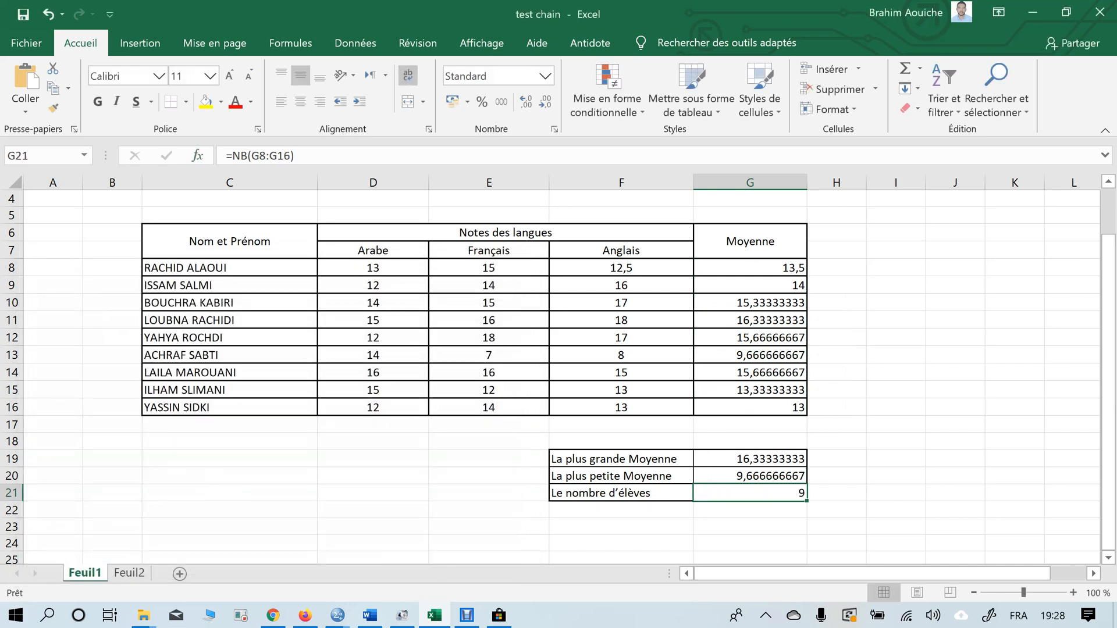
Switch to the Feuil2 sheet and select the first RESTE cell, G5
left_click(130, 573)
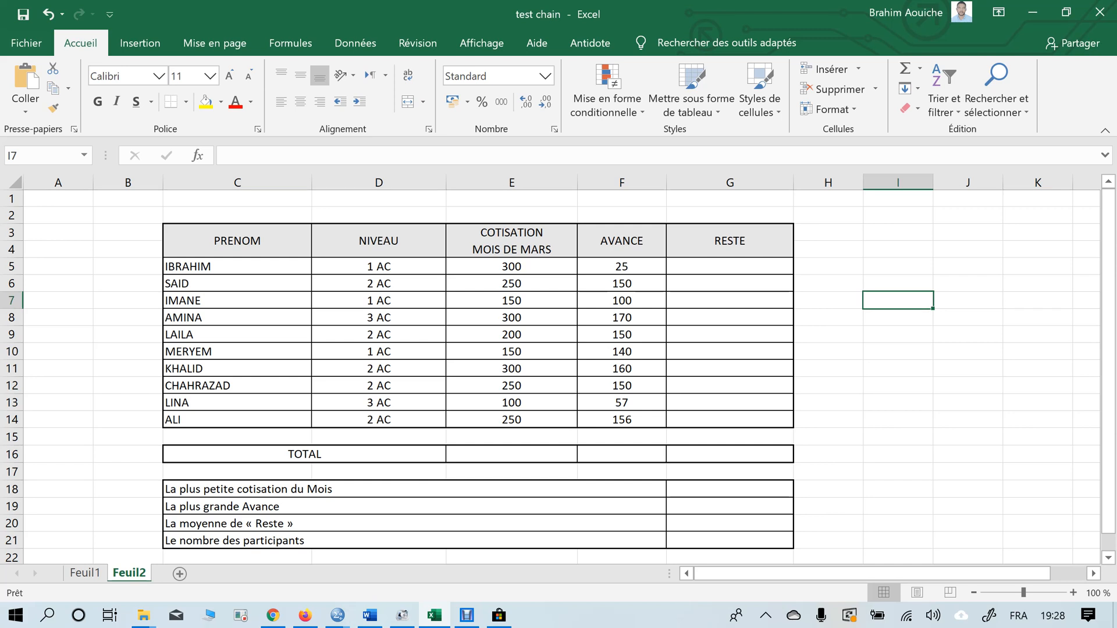
left_click(729, 266)
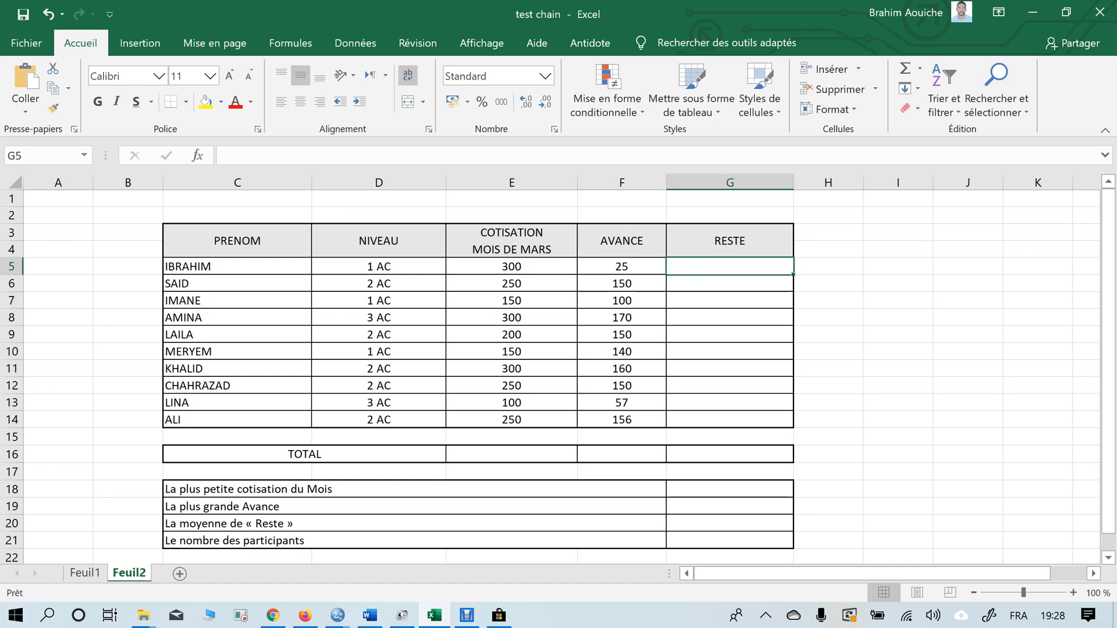
type("+")
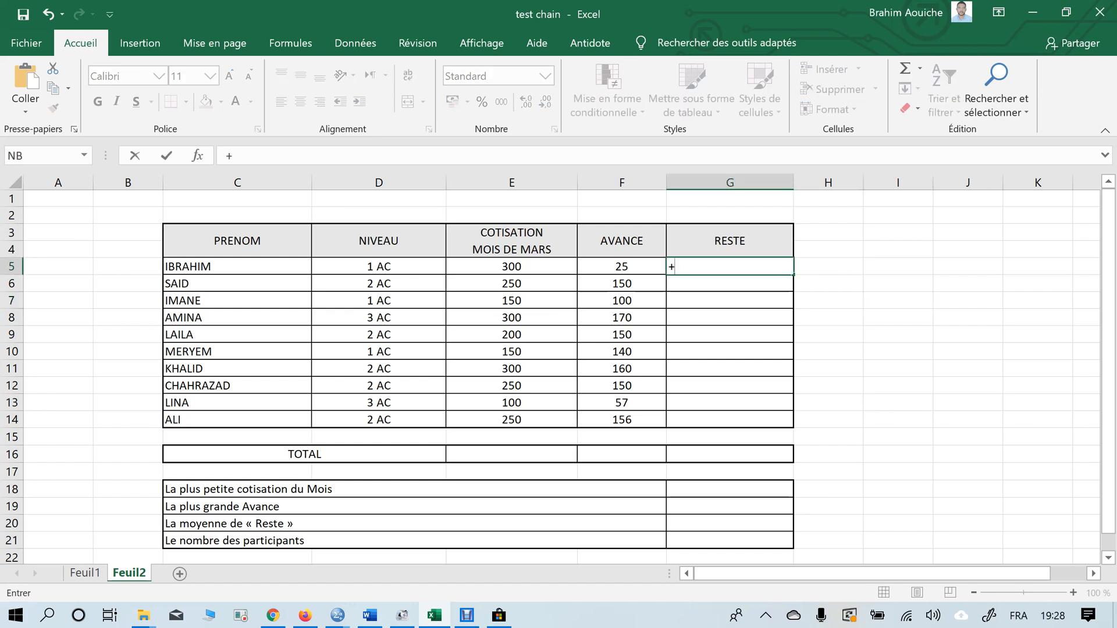
key("Left")
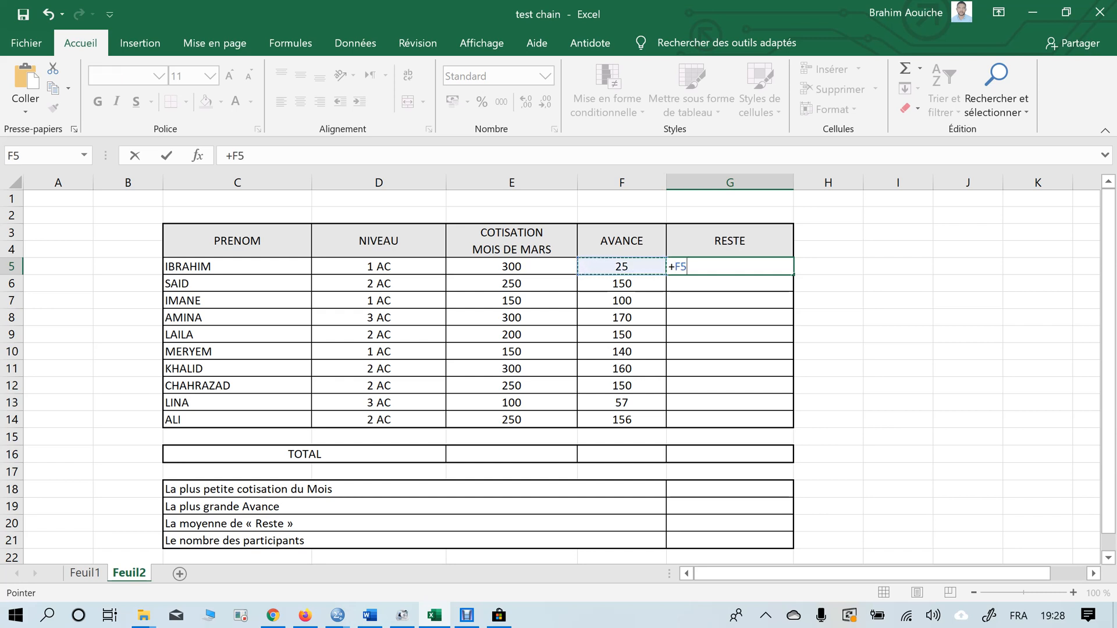
type("6")
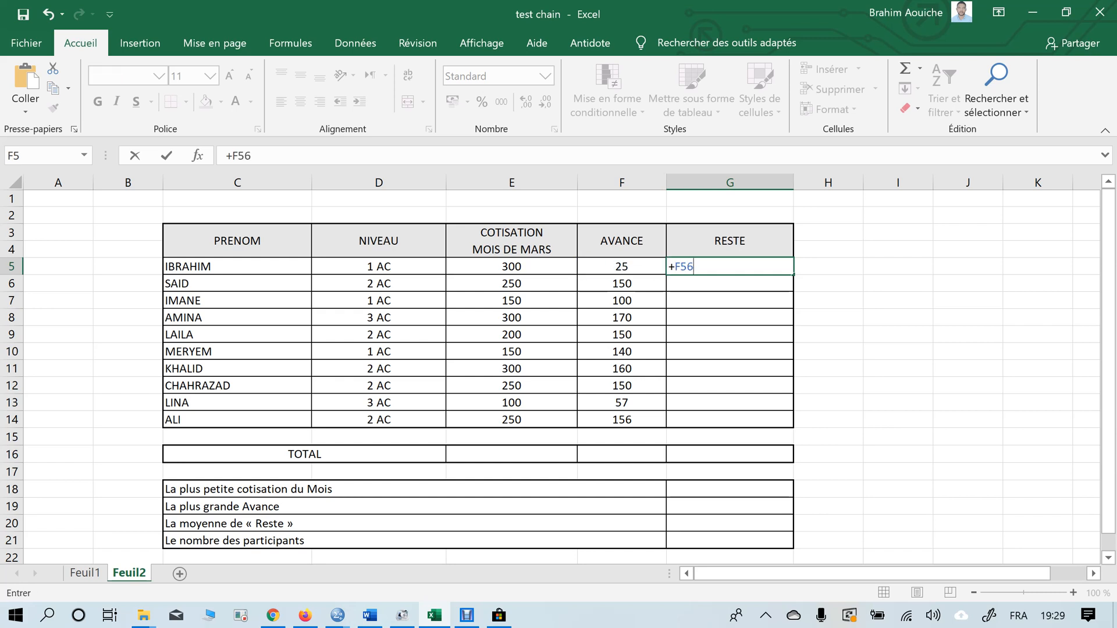
key("BackSpace")
key("BackSpace")
key("BackSpace")
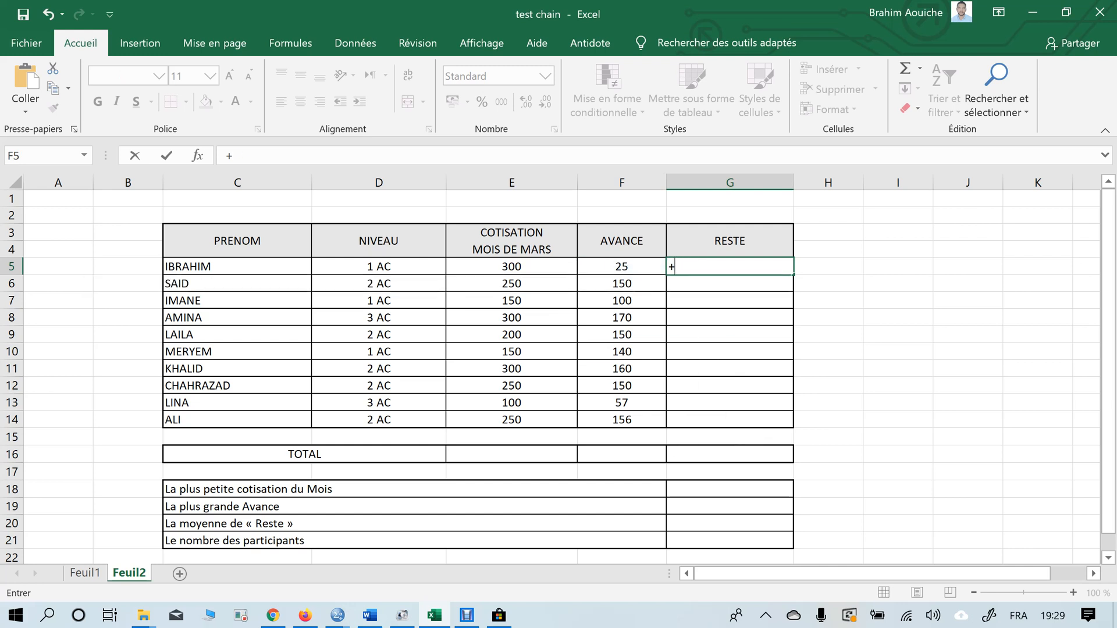
key("BackSpace")
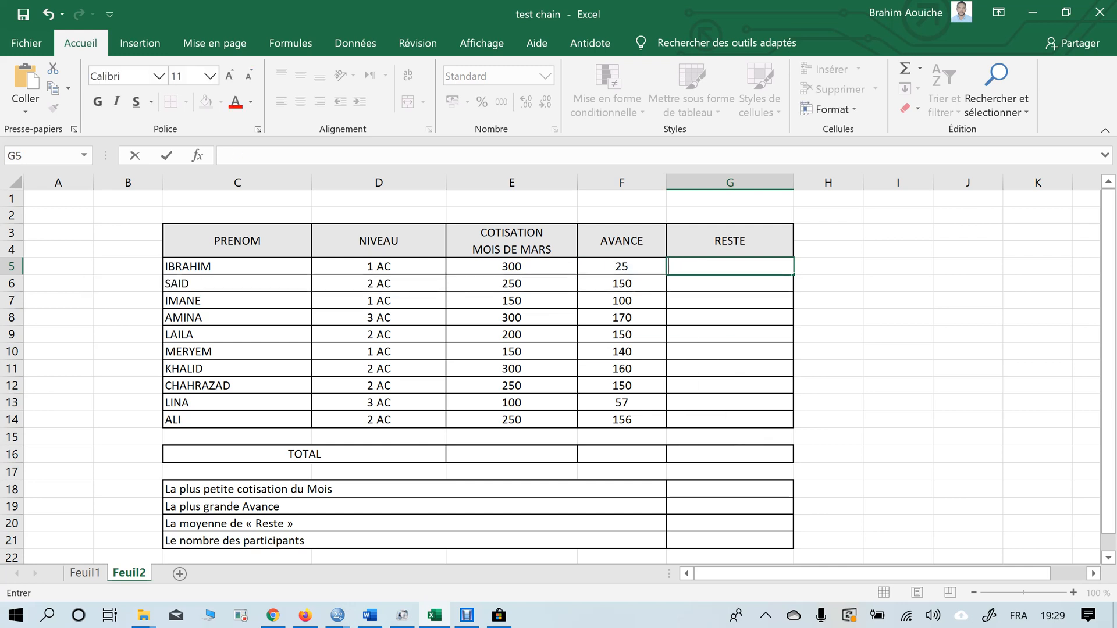
type("+")
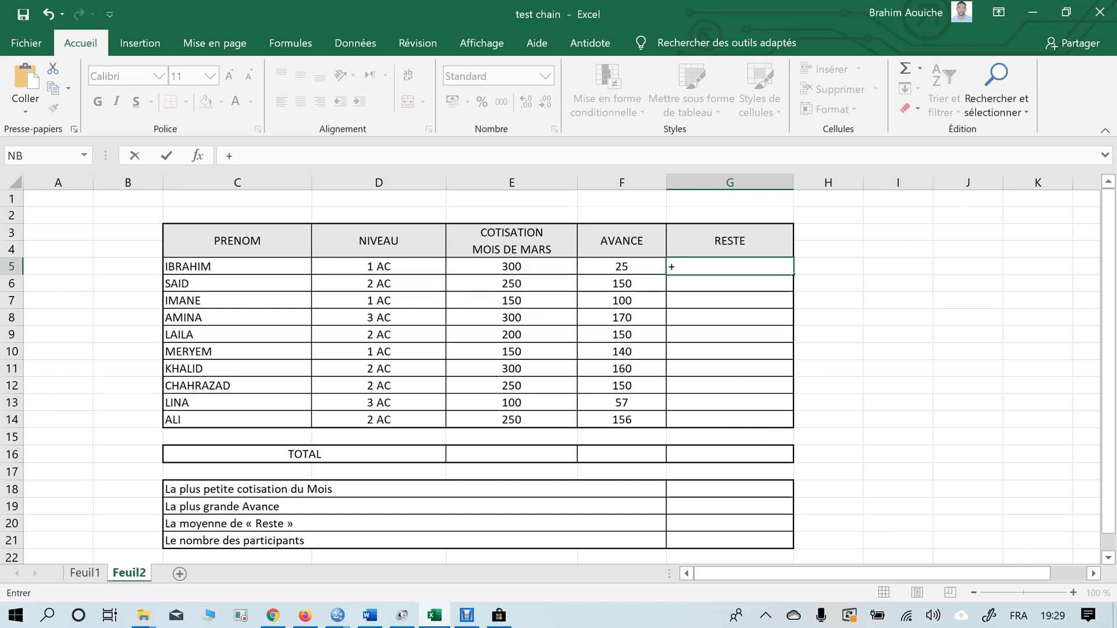
key("BackSpace")
Calculate the first RESTE value in G5 with the formula =E5-F5 and fill it down to G14
type("=")
left_click(512, 267)
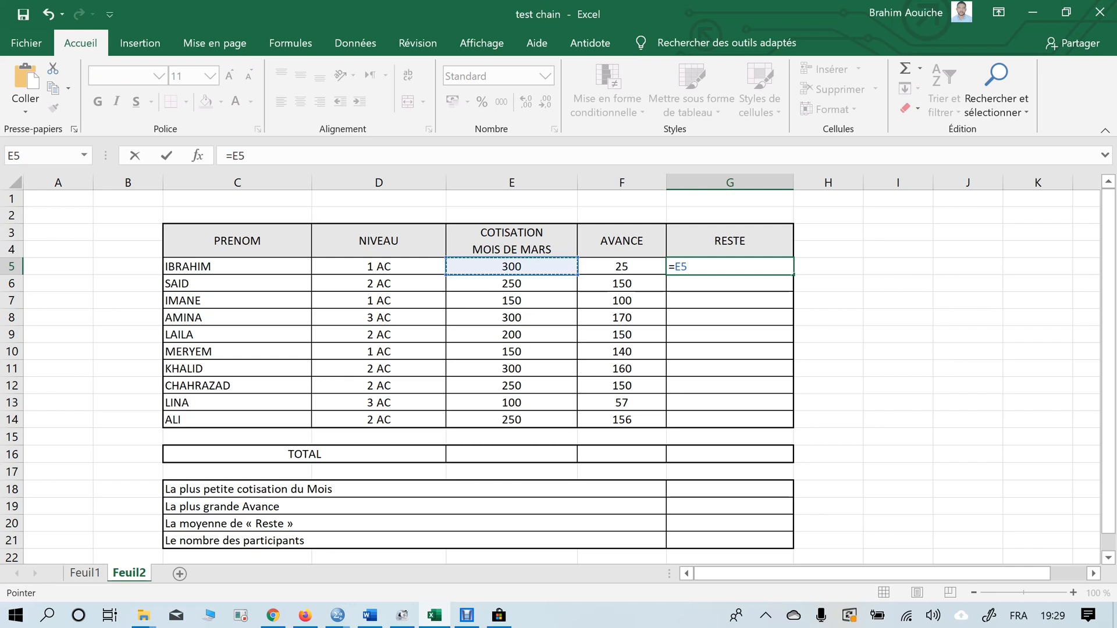
type("6")
key("BackSpace")
type("-")
key("Left")
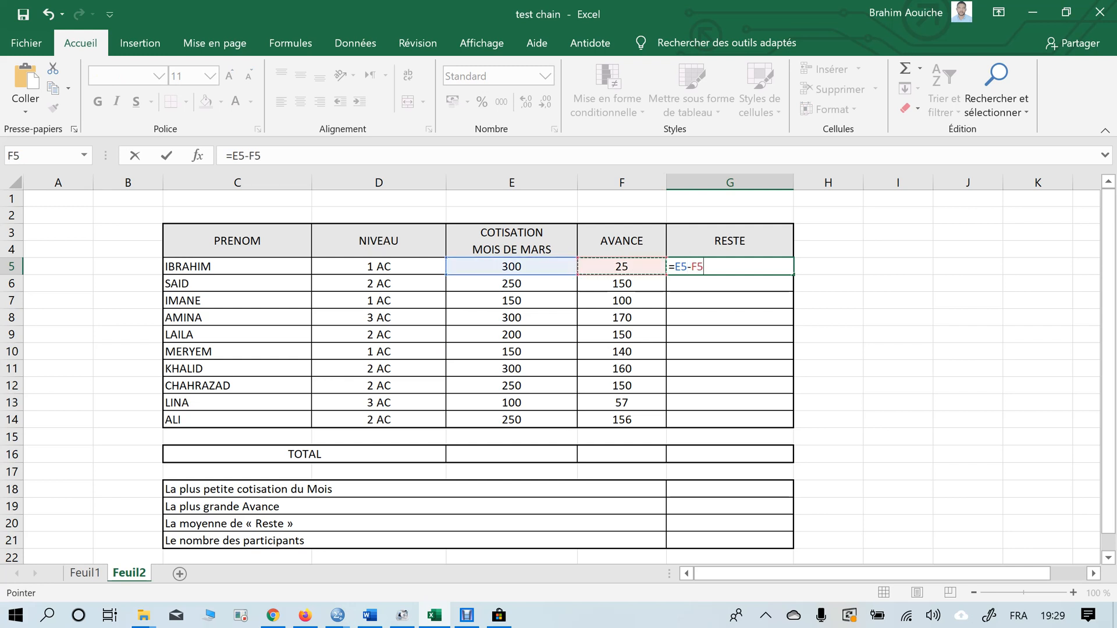
key("Return")
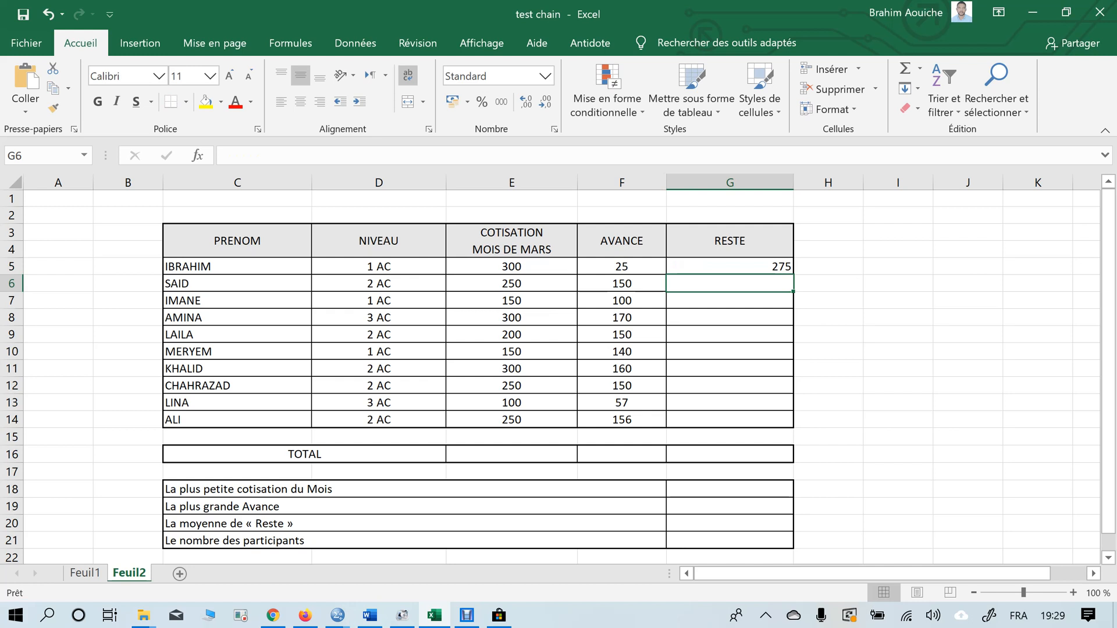
key("Up")
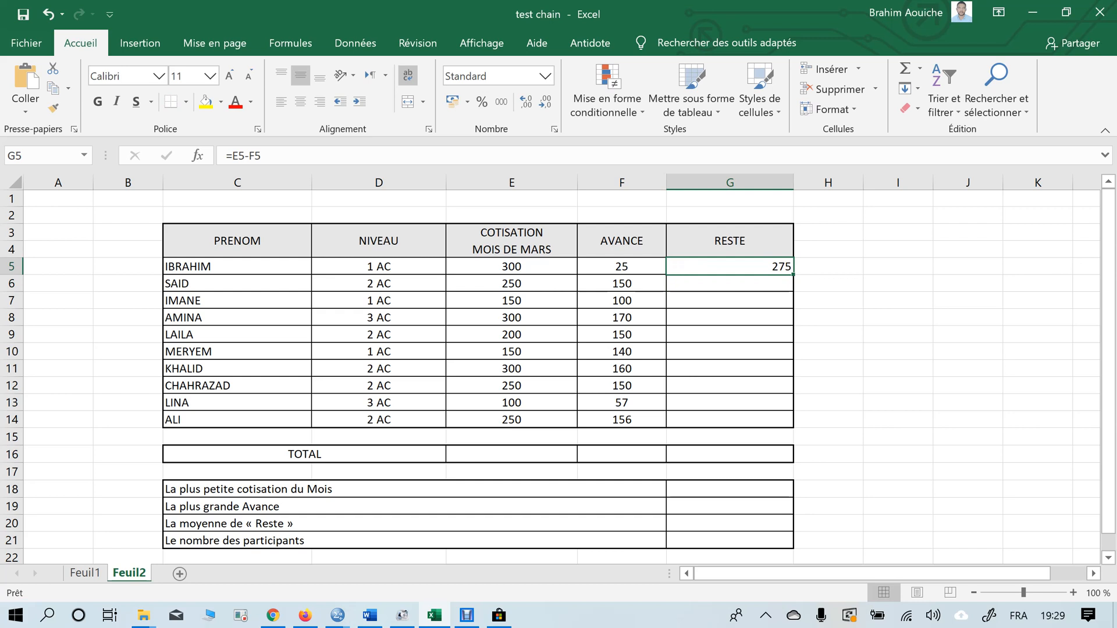
double_click(793, 274)
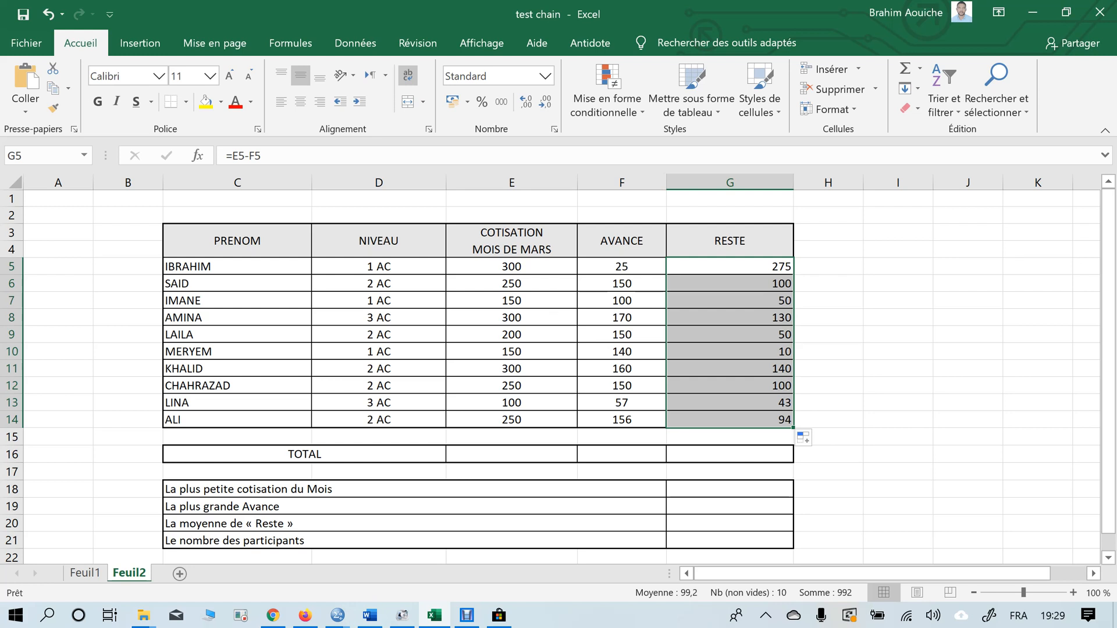
Total the March contributions in E16 with SOMME over E5:E14
left_click(512, 454)
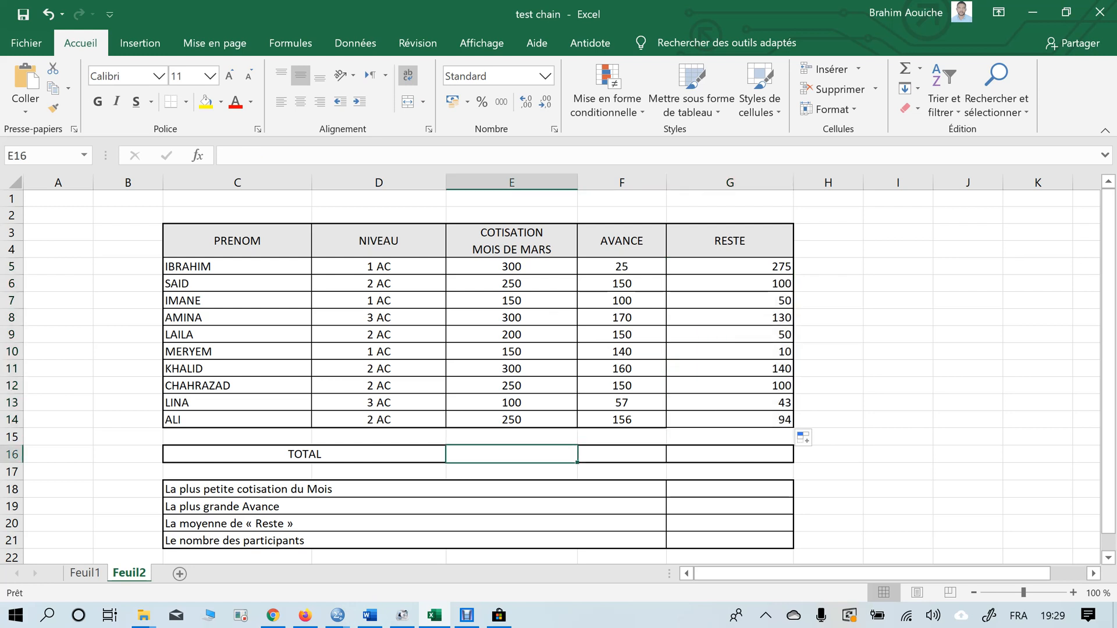
left_click(920, 69)
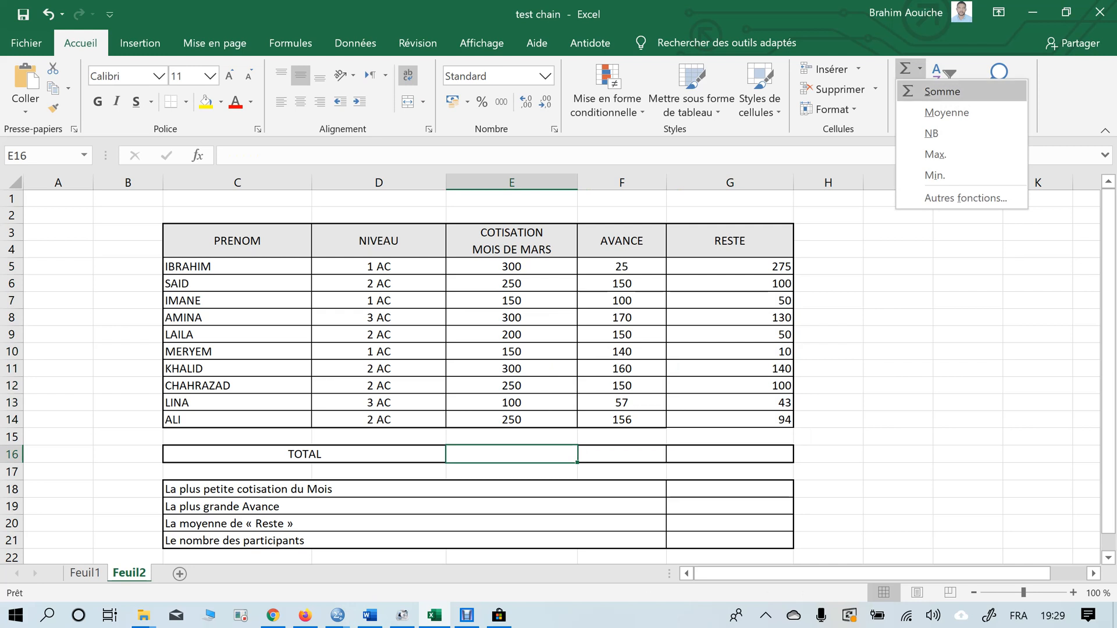
left_click(942, 91)
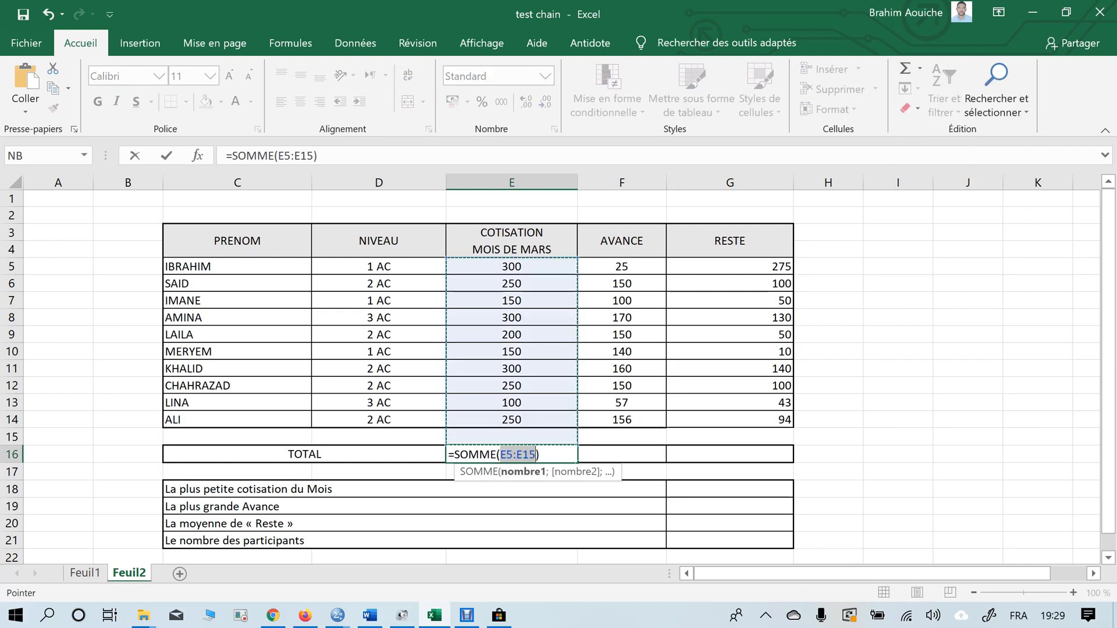
left_click(512, 266)
left_click_drag(542, 291, 542, 420)
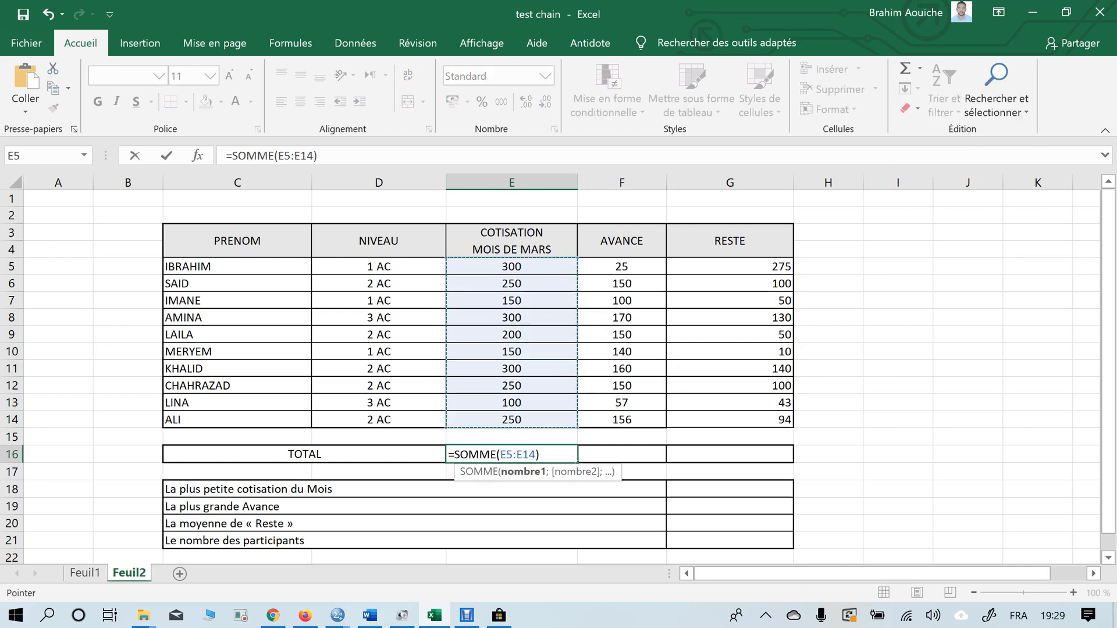
key("Return")
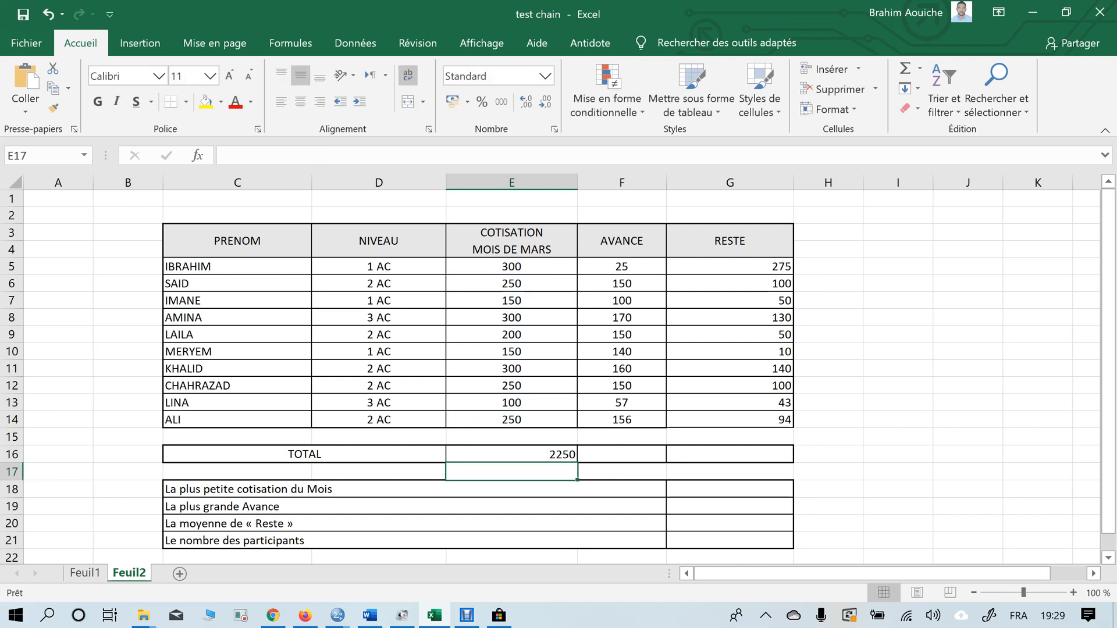
Total the AVANCE column in F16 with SOMME over F5:F14
left_click(622, 455)
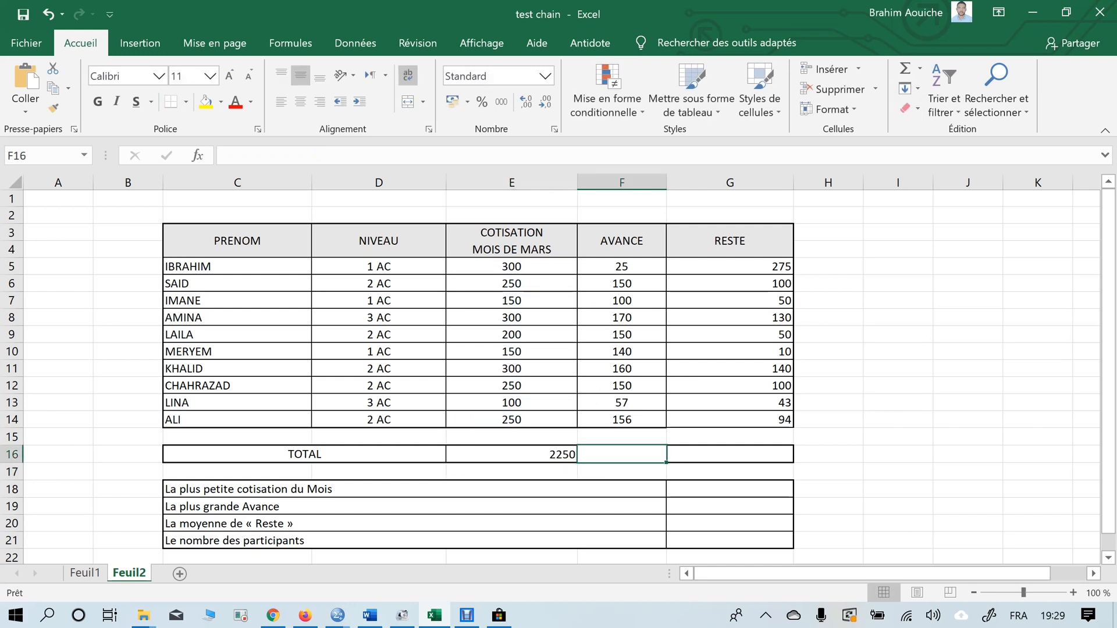
left_click(920, 68)
left_click(943, 91)
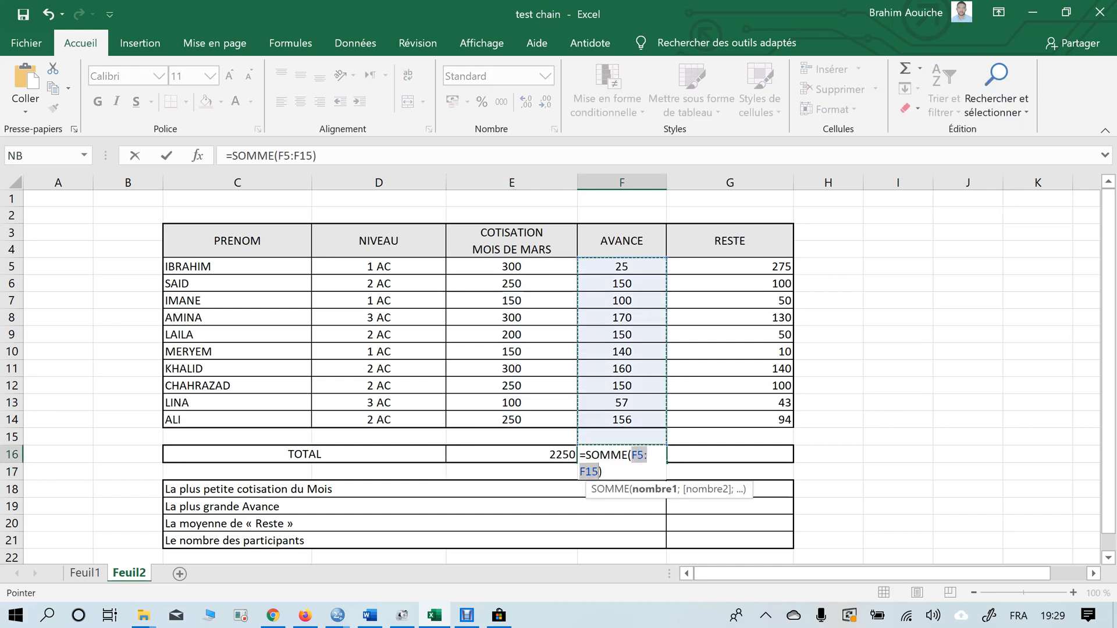
left_click_drag(621, 266, 657, 420)
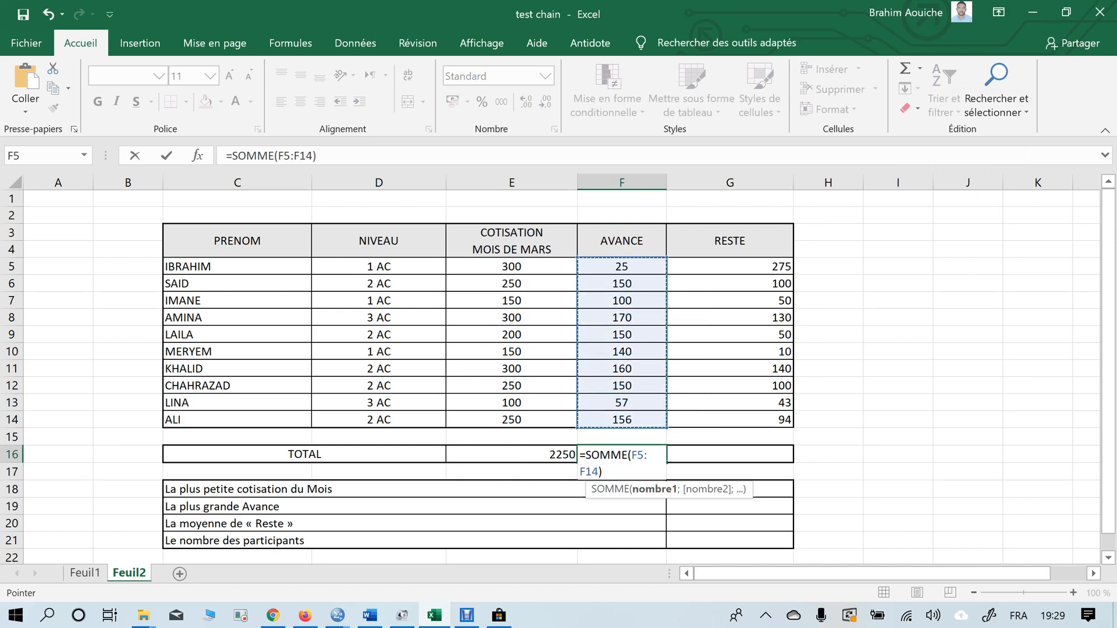
key("Return")
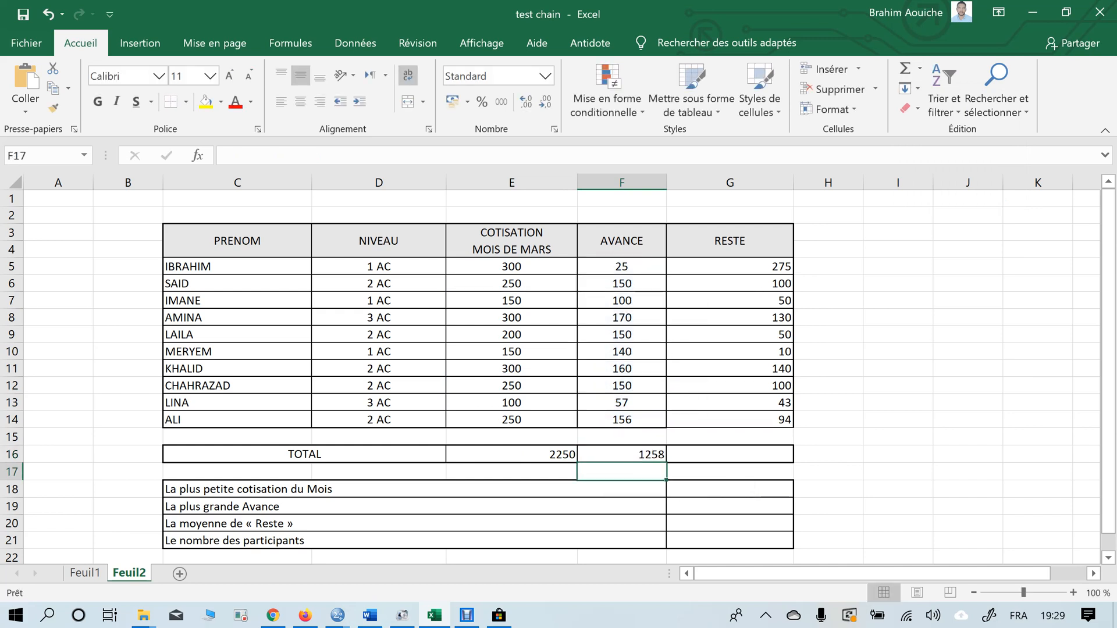
Total the RESTE column in G16 with SOMME over G5:G14
left_click(730, 455)
left_click(920, 69)
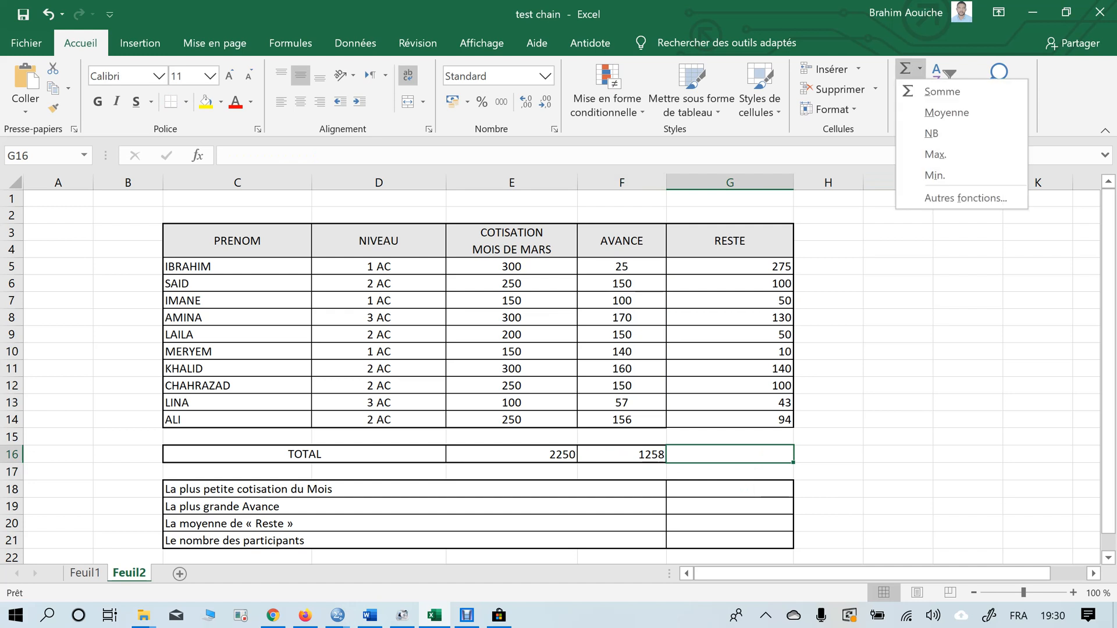
left_click(942, 92)
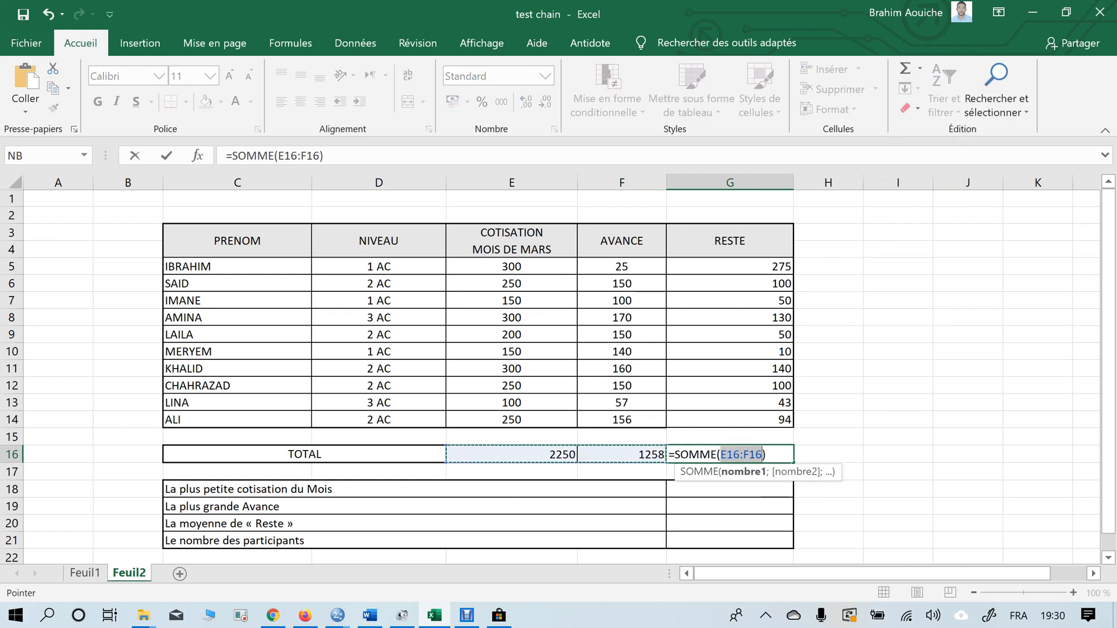
left_click_drag(757, 267, 757, 419)
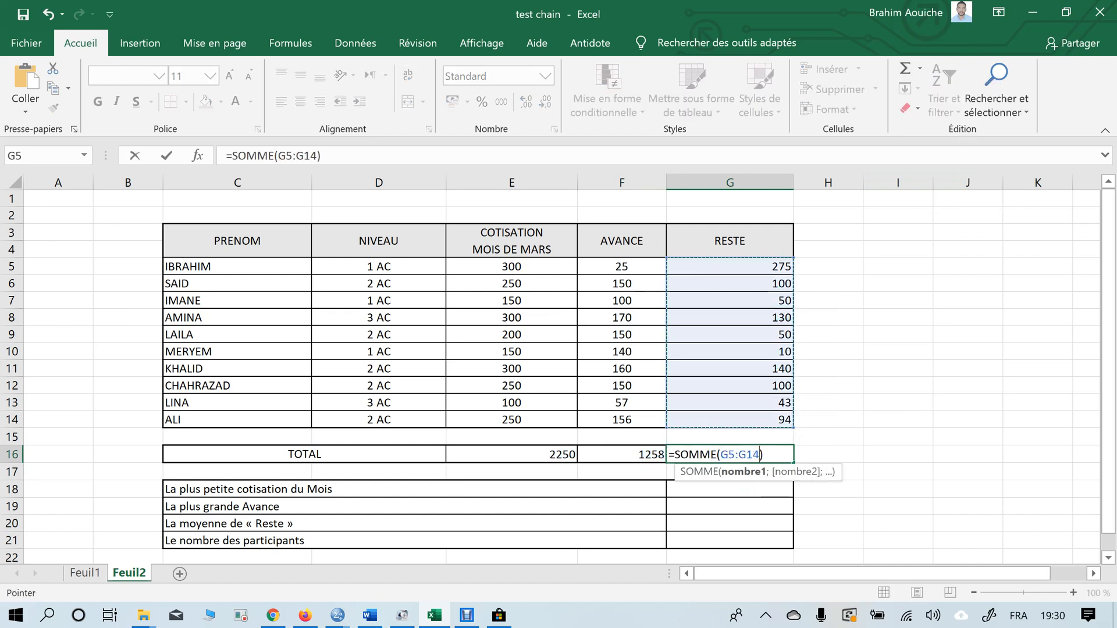
key("Return")
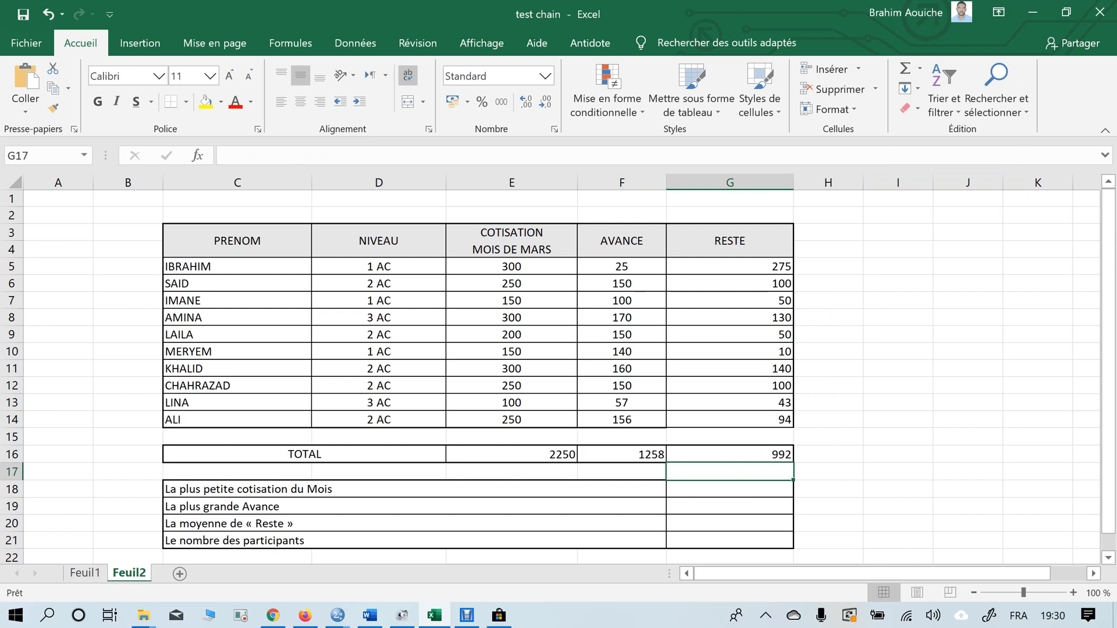
Center the three totals in E16:G16 horizontally
left_click_drag(512, 454, 729, 454)
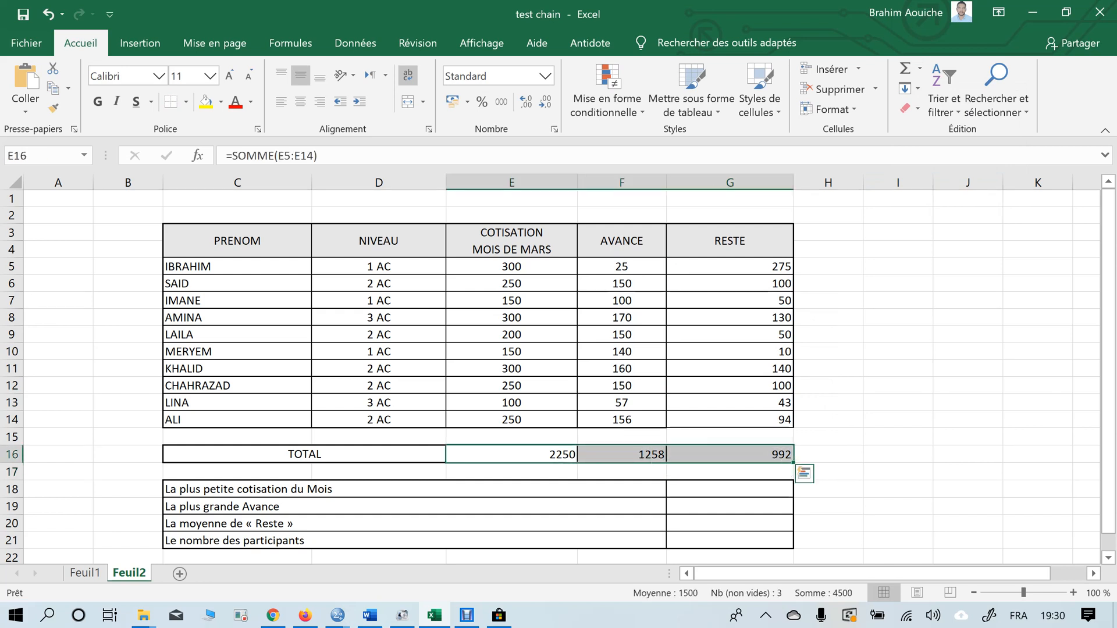
left_click(301, 101)
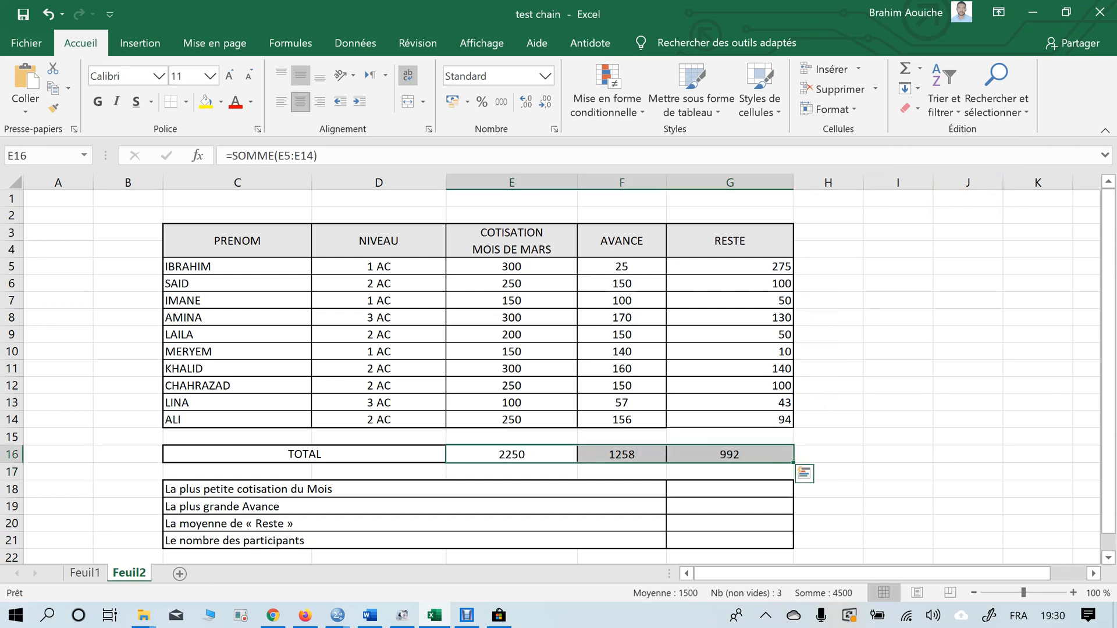
left_click(967, 335)
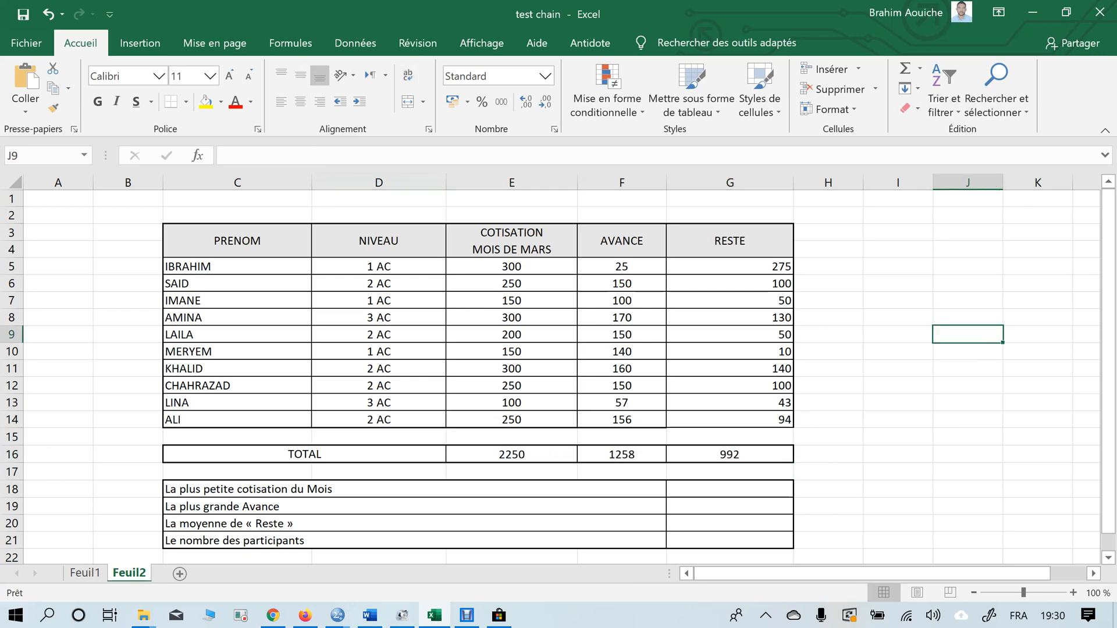
Find the smallest monthly contribution in G18 with MIN over E5:E14
scroll(559, 372, "down", 2)
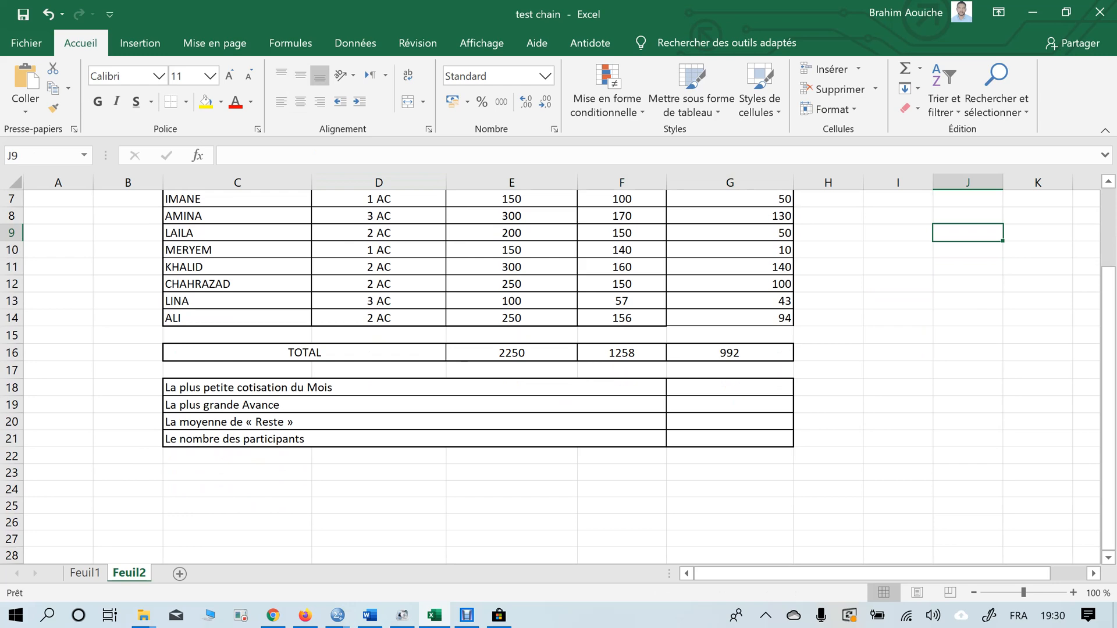
scroll(558, 372, "up", 2)
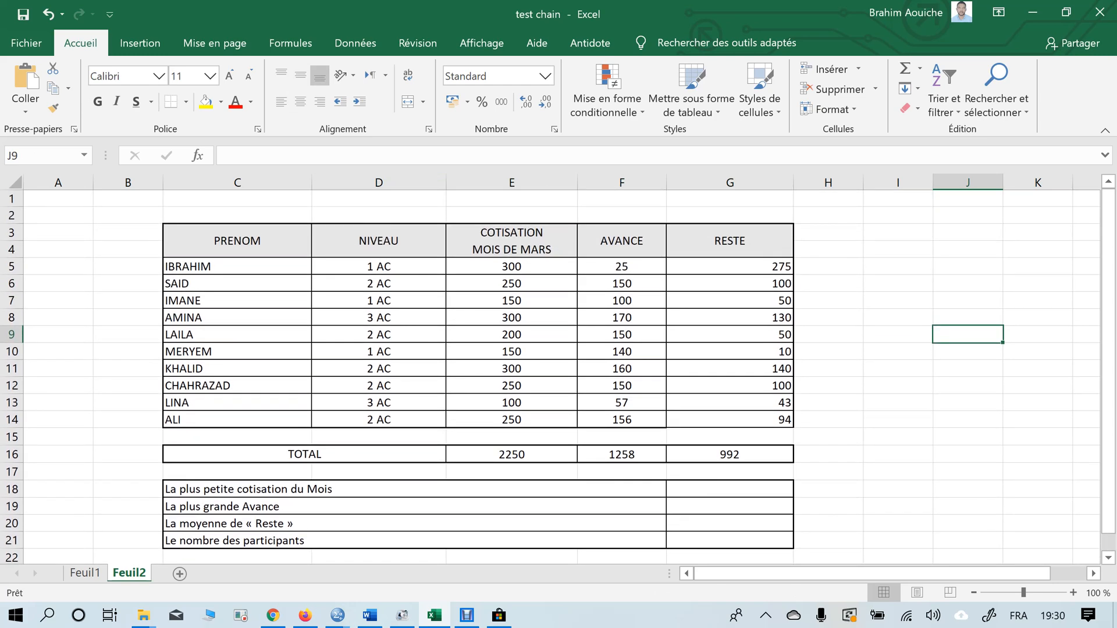
left_click(729, 489)
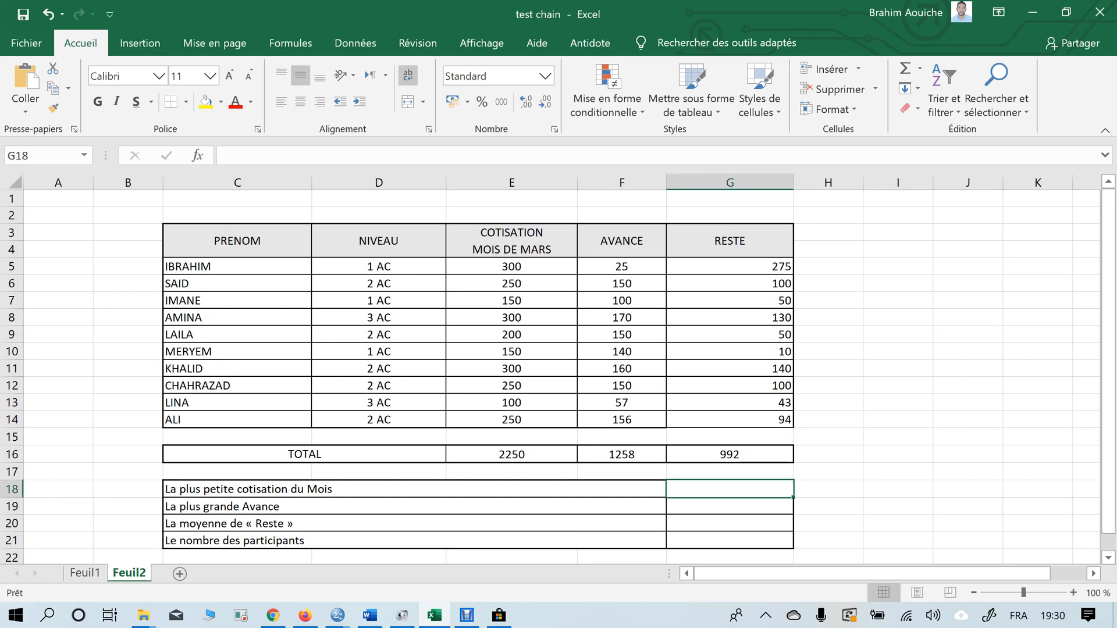
type("+")
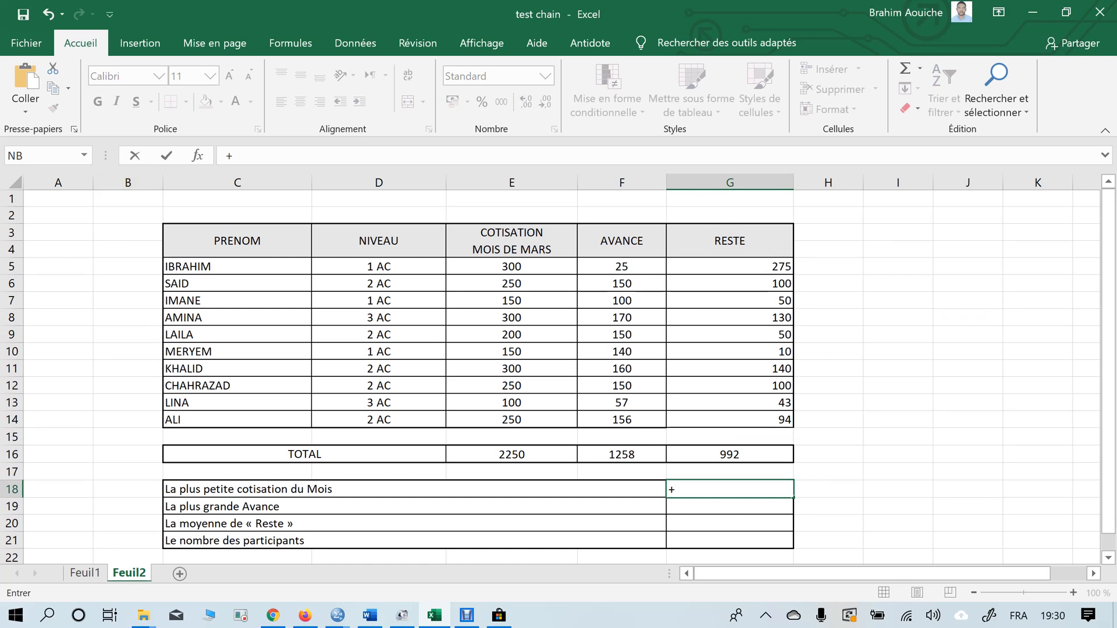
left_click(84, 156)
left_click(35, 194)
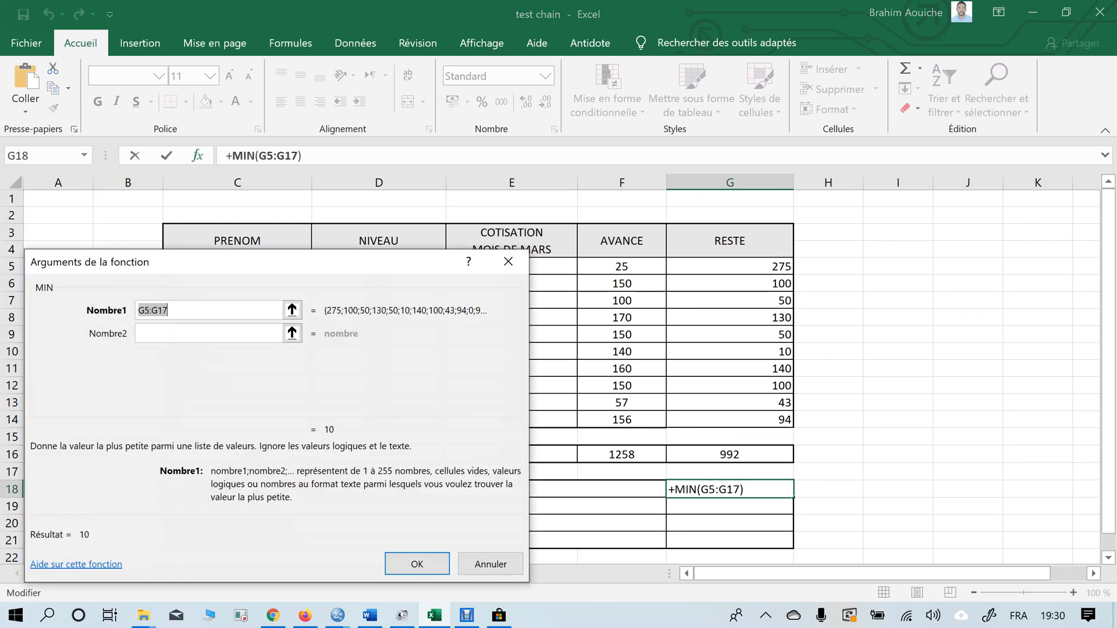
left_click_drag(393, 262, 188, 258)
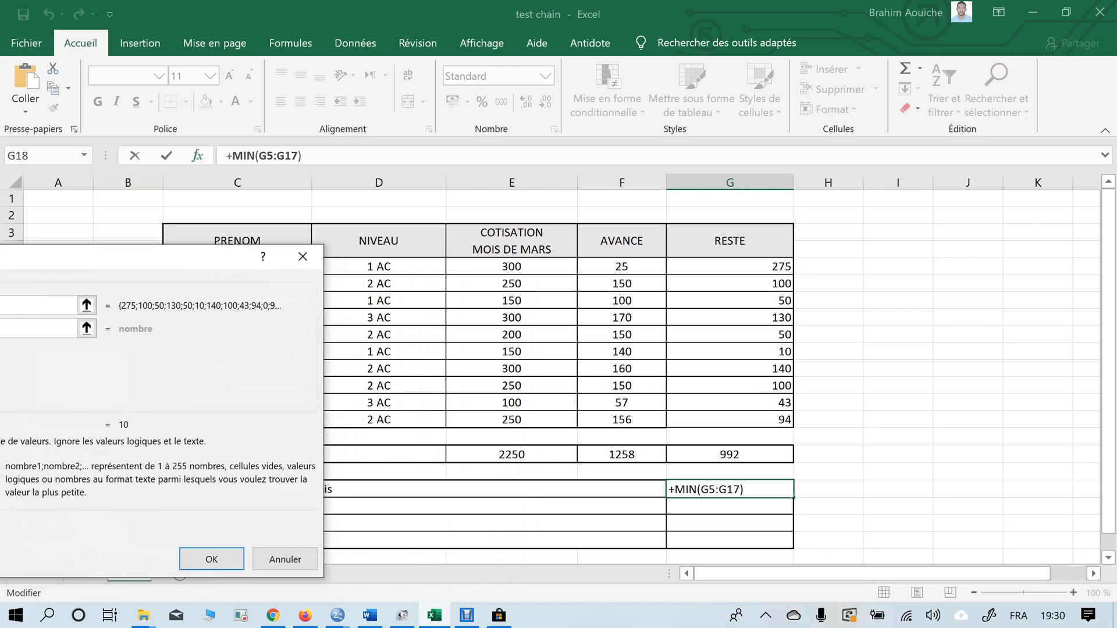
left_click_drag(512, 267, 512, 420)
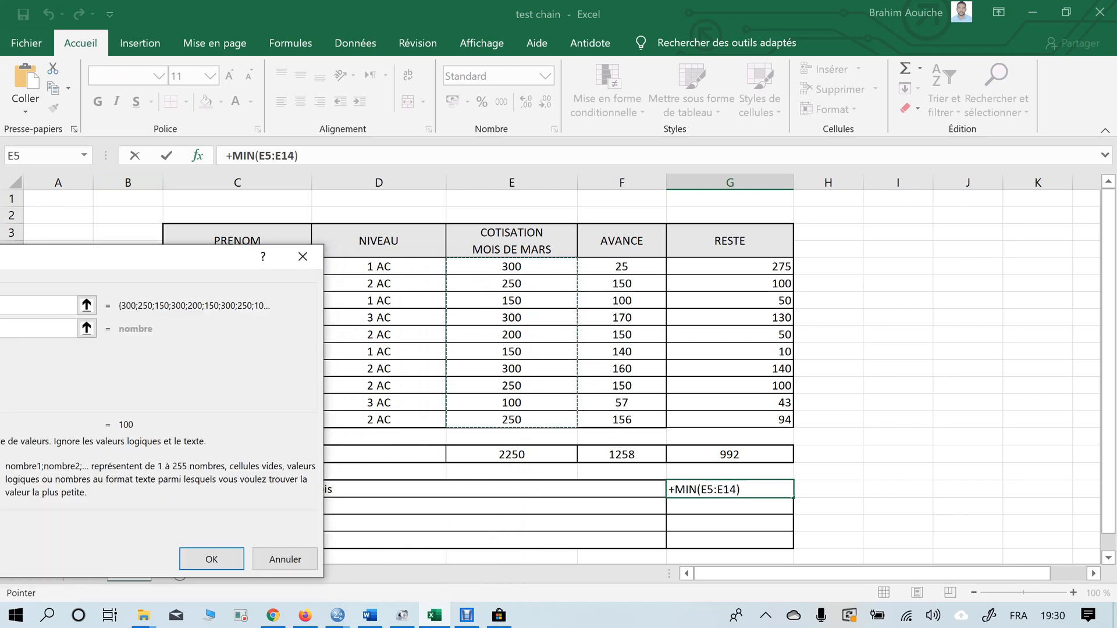
key("Return")
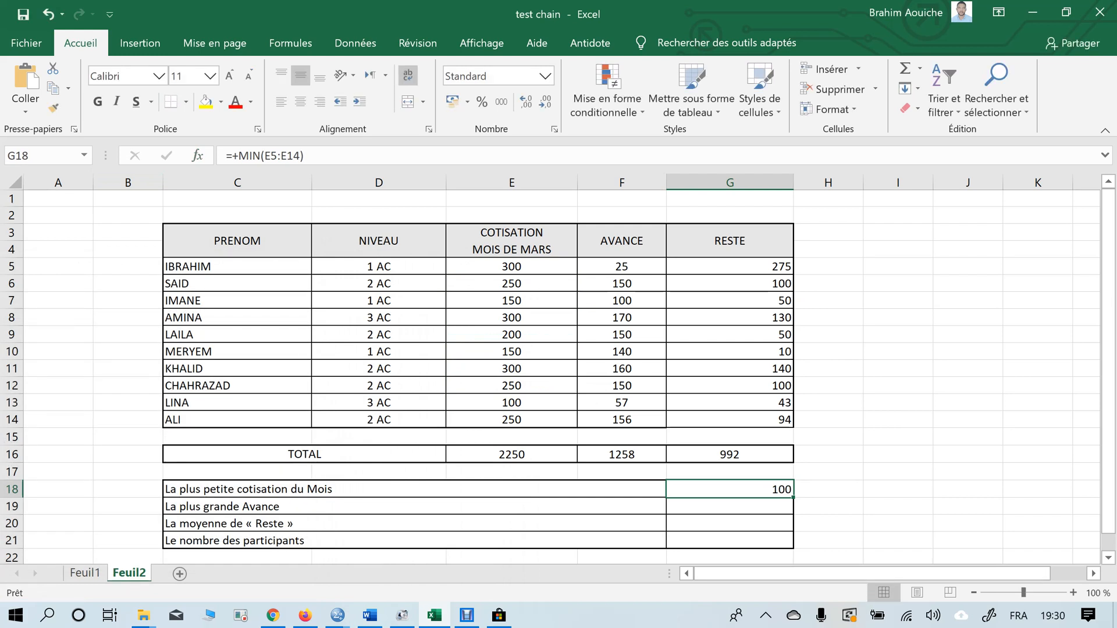
Find the largest AVANCE value in G19 with MAX over F5:F14
left_click(730, 506)
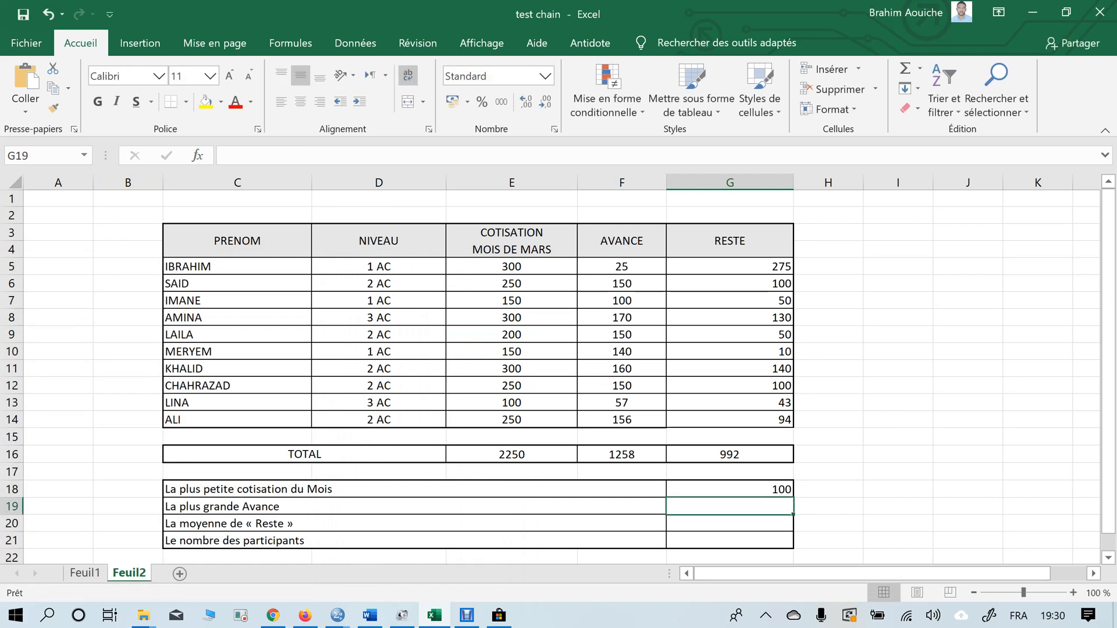
type("+")
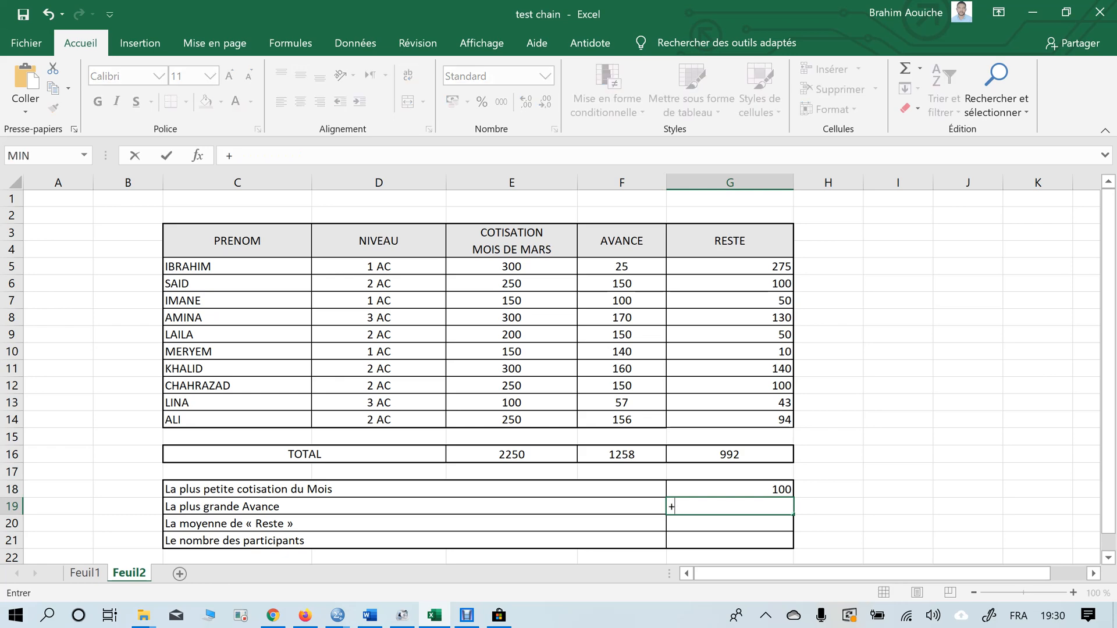
left_click(84, 155)
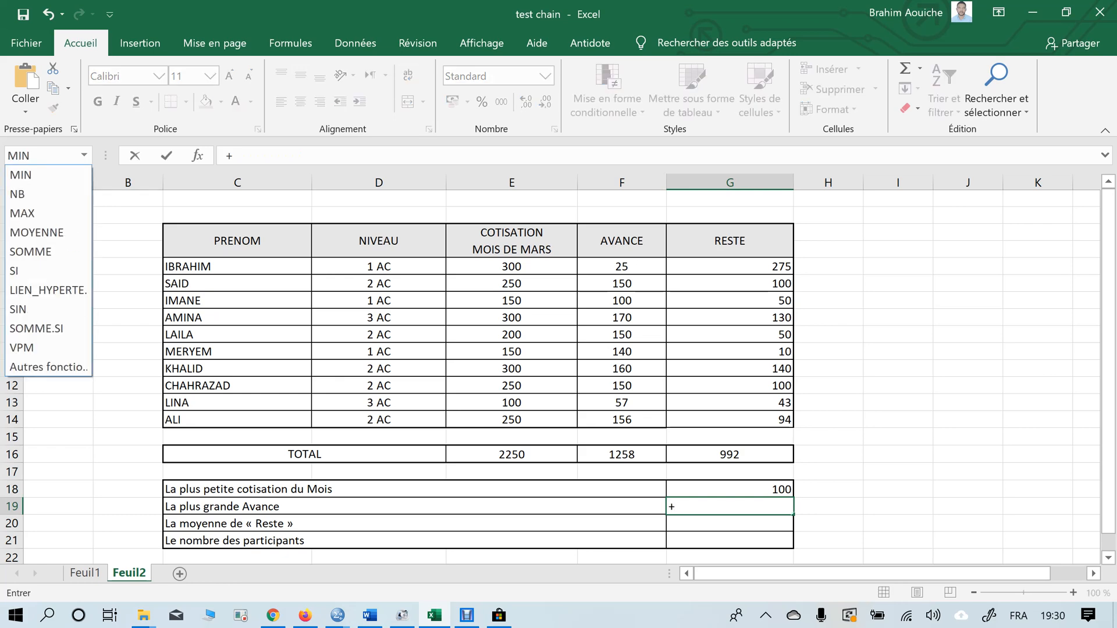
left_click(34, 213)
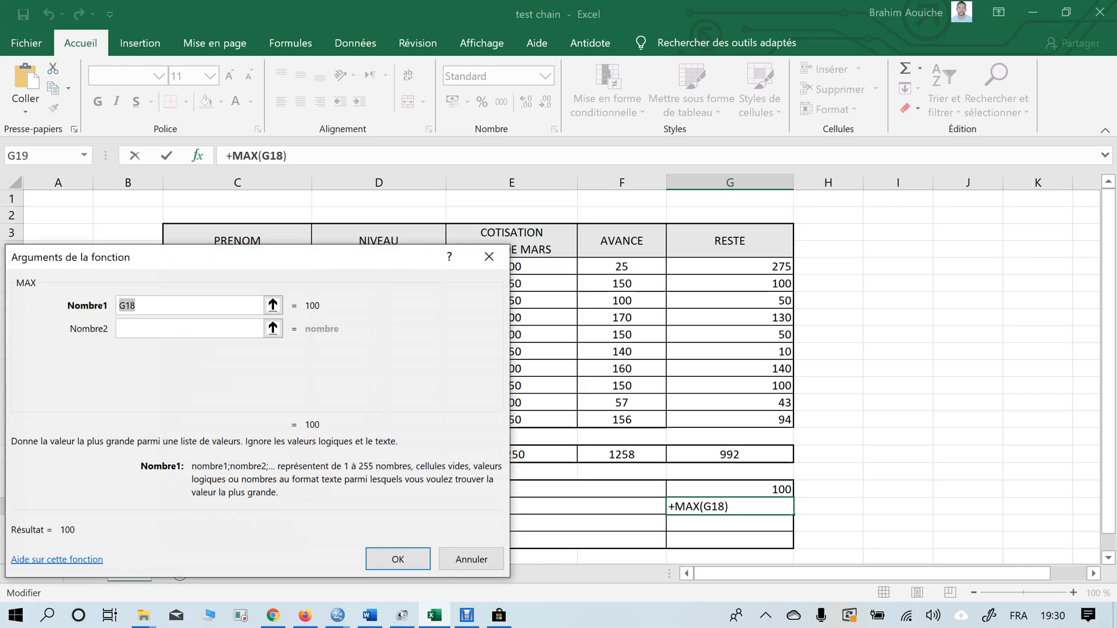
left_click_drag(622, 267, 625, 420)
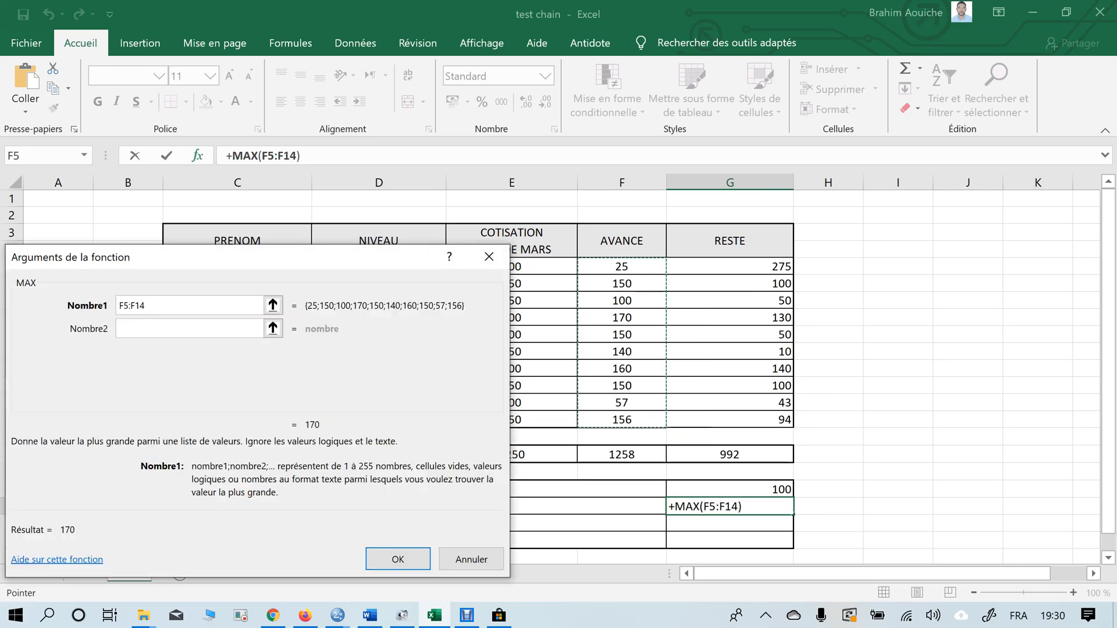
key("Return")
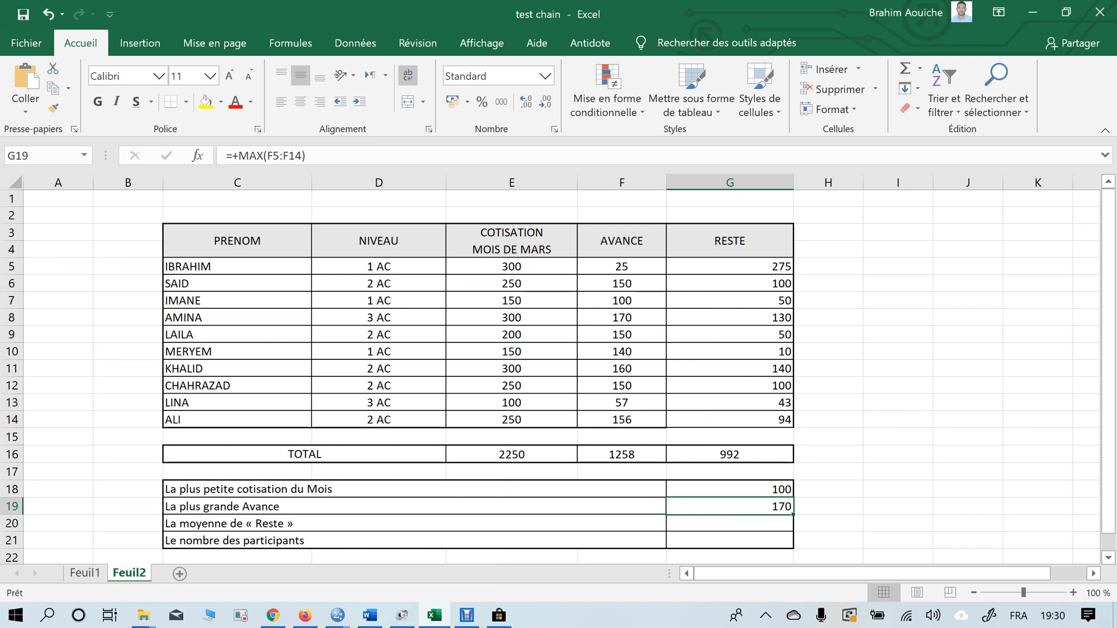
Calculate the average of the RESTE column in G20 with MOYENNE over G5:G14
left_click(730, 524)
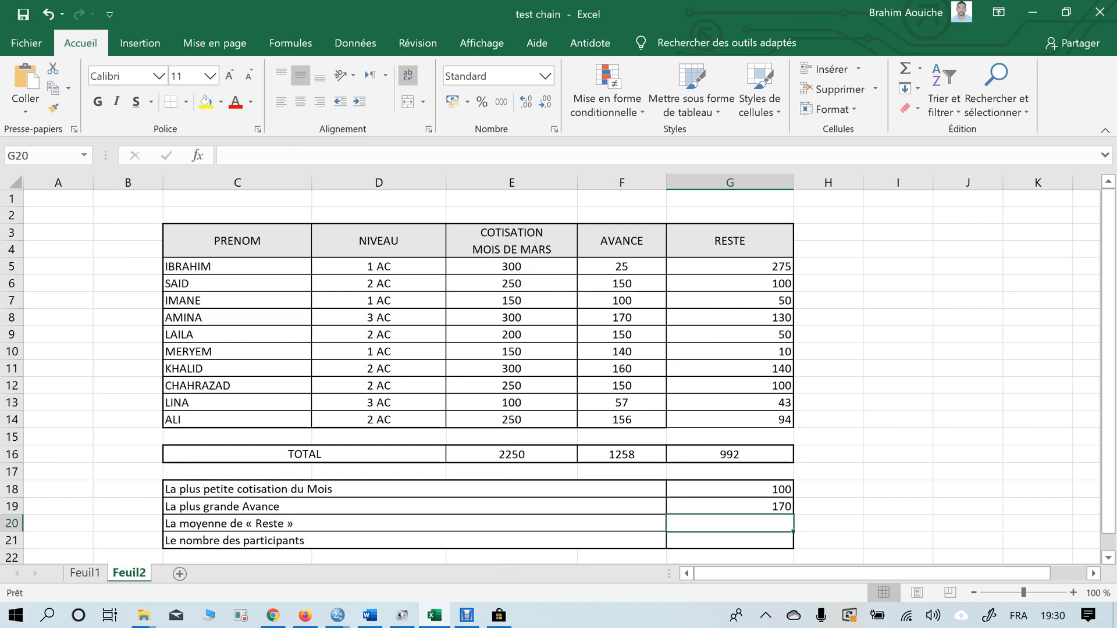
type("+")
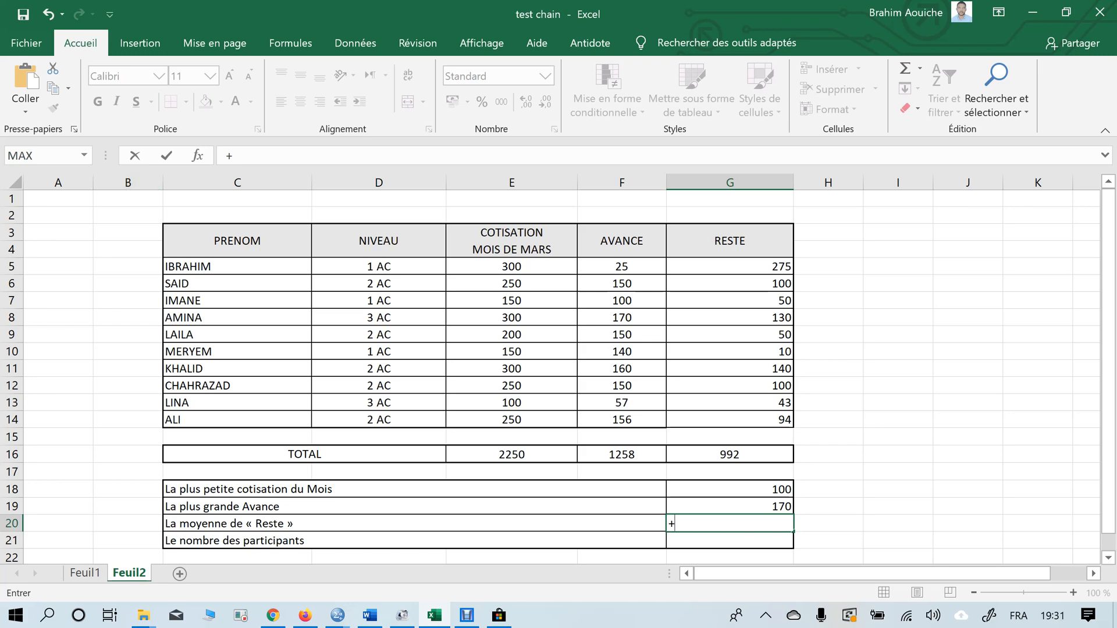
left_click(84, 155)
left_click(35, 234)
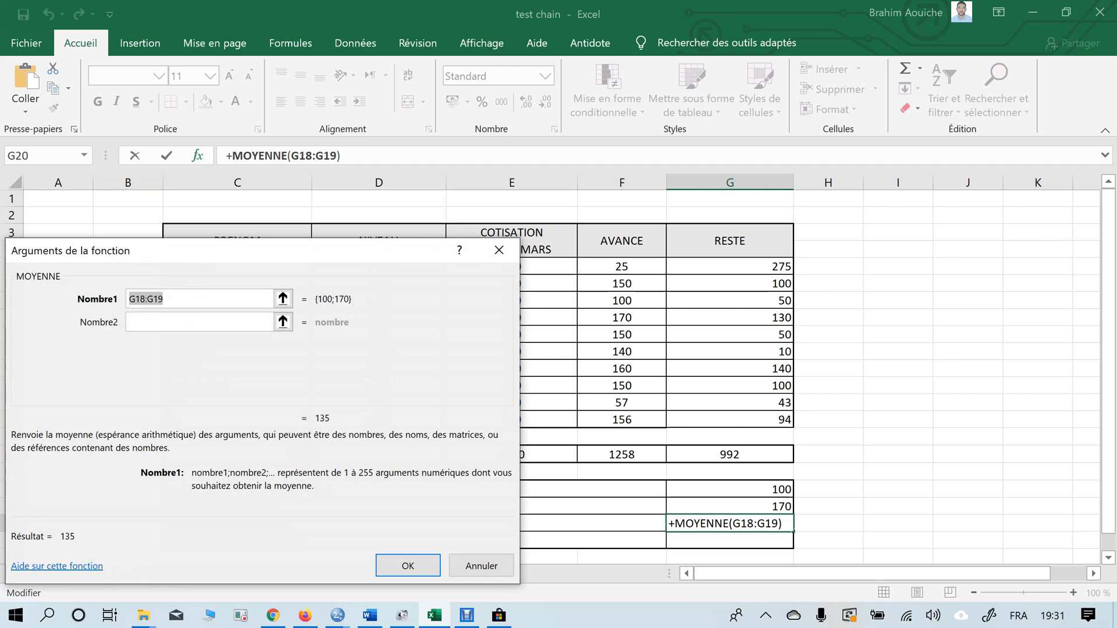
left_click_drag(355, 250, 391, 232)
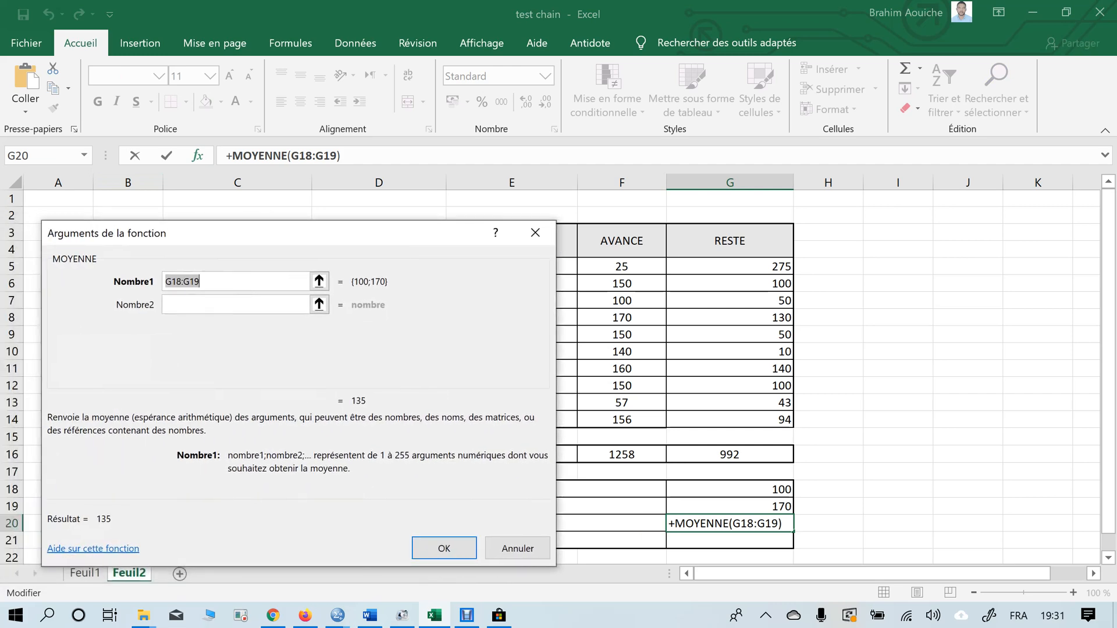
left_click_drag(780, 267, 780, 420)
key("Return")
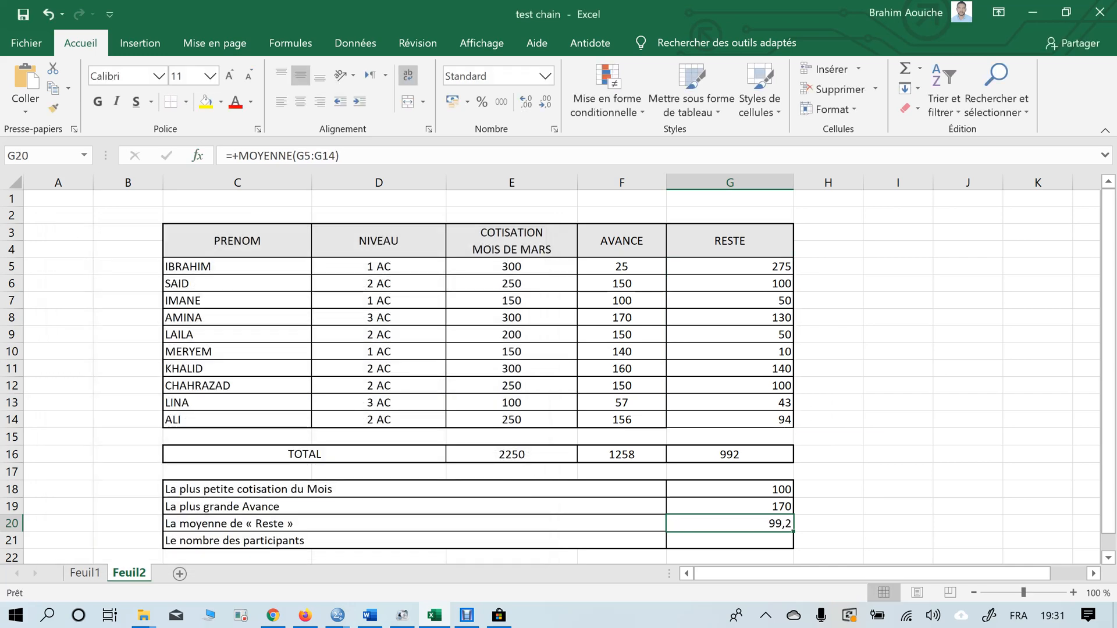
Count the participants in G21 with NB over G5:G14
left_click(730, 541)
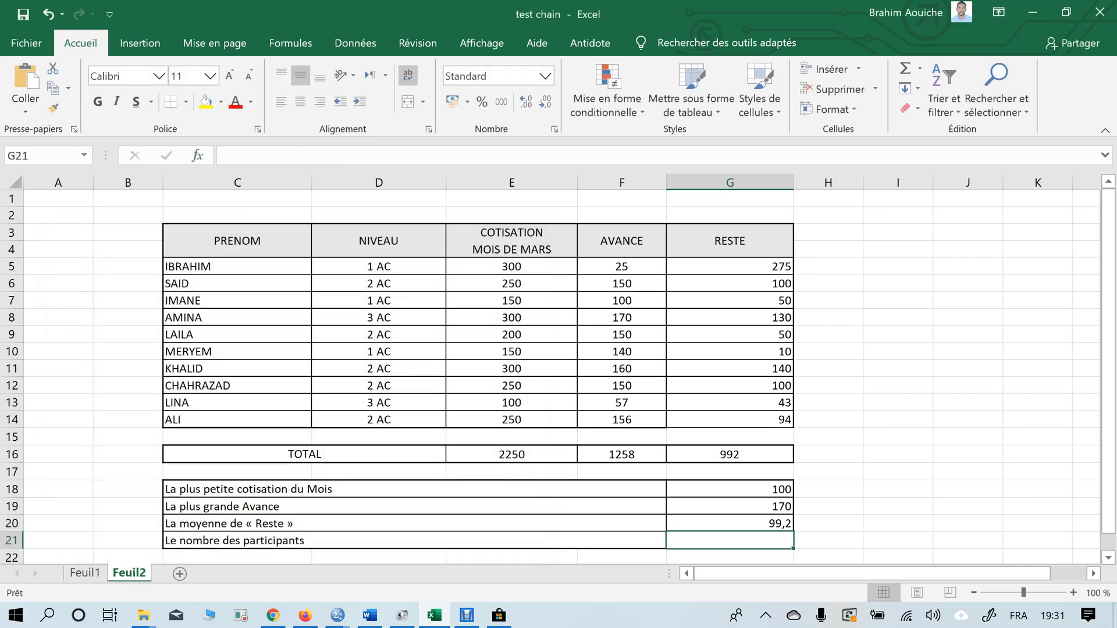
type("+")
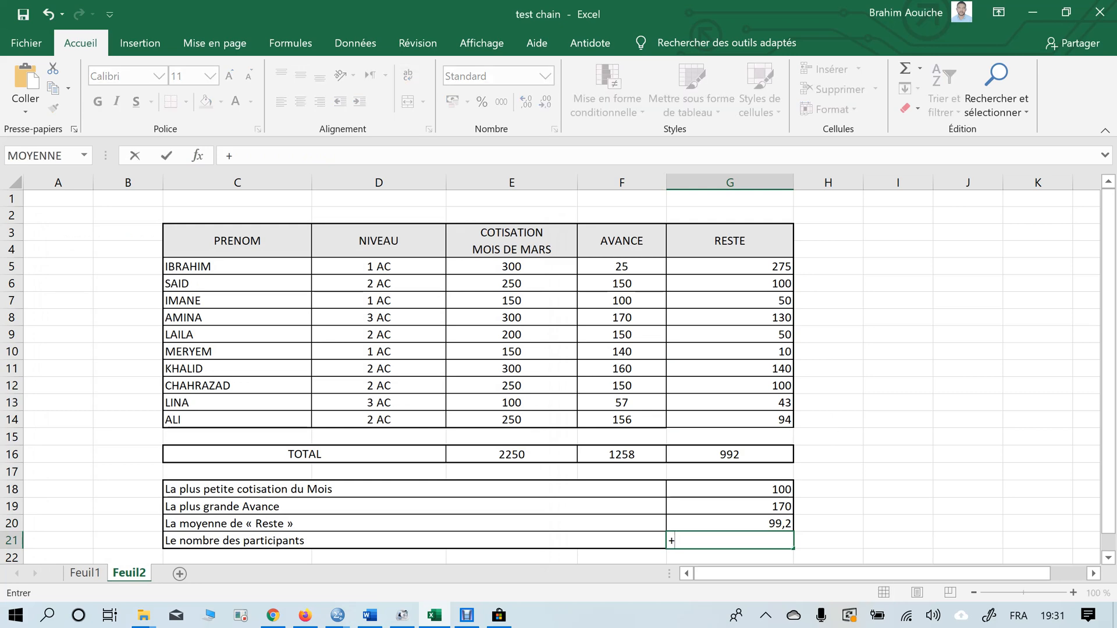
left_click(84, 156)
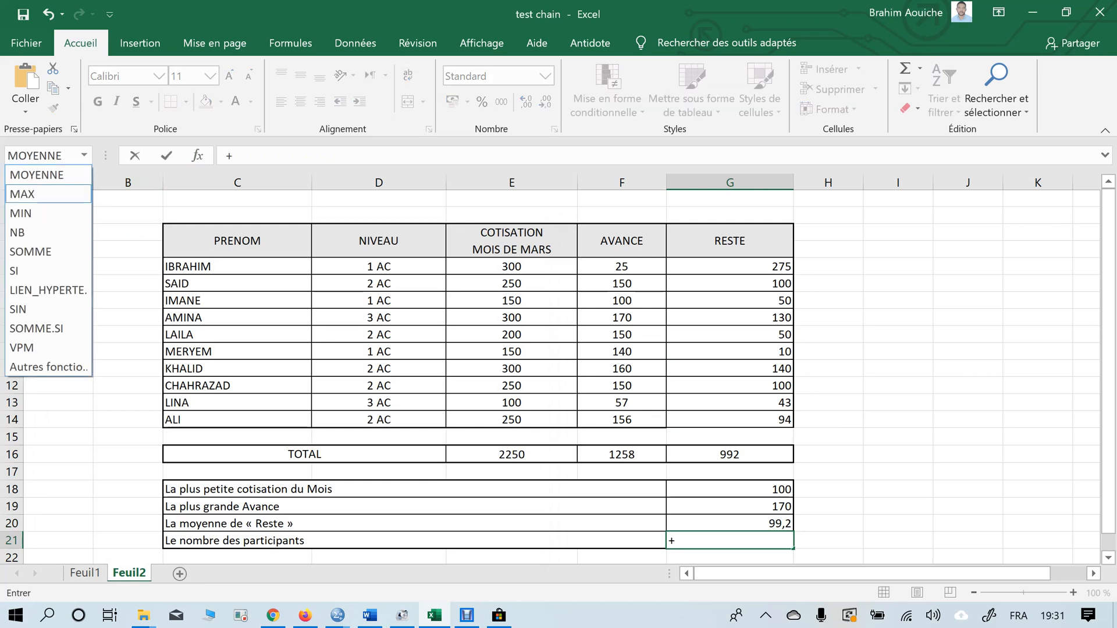
left_click(46, 232)
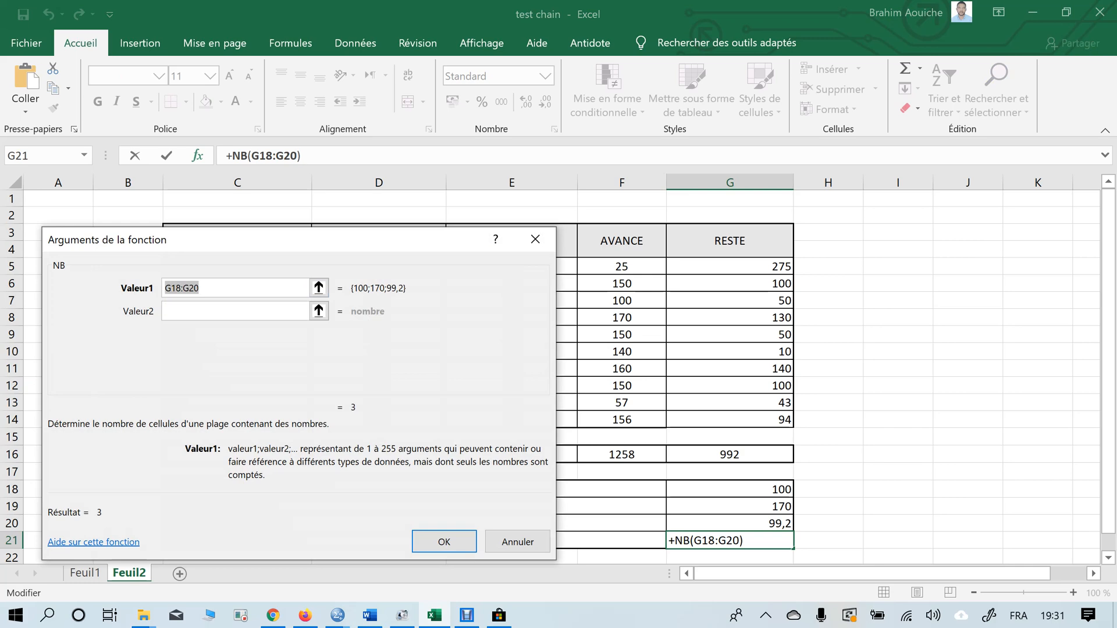
left_click_drag(727, 266, 792, 428)
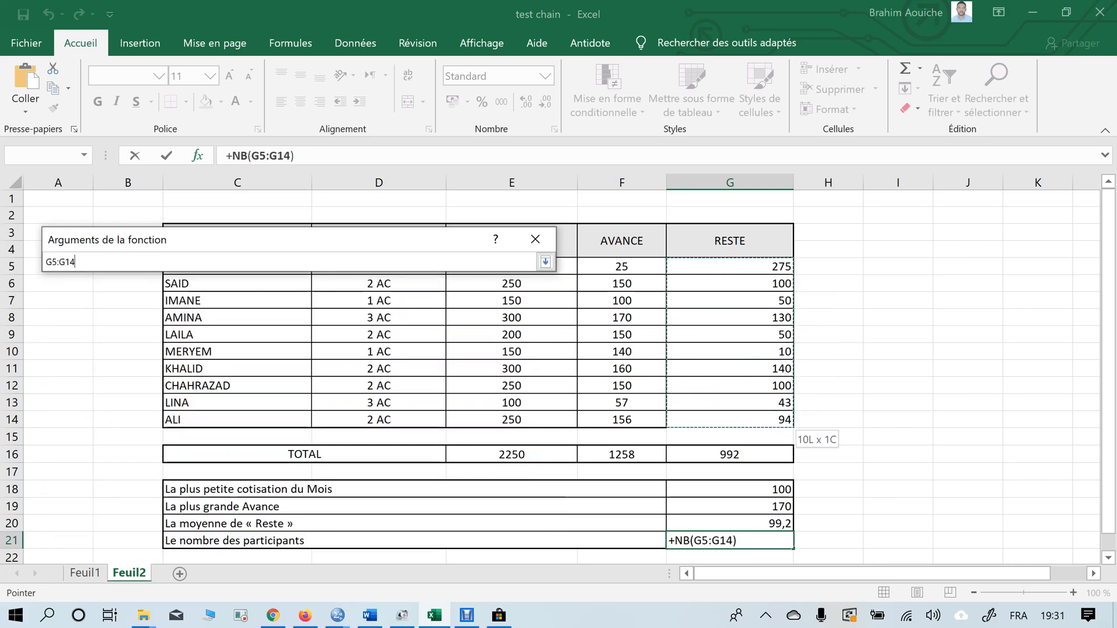
key("Return")
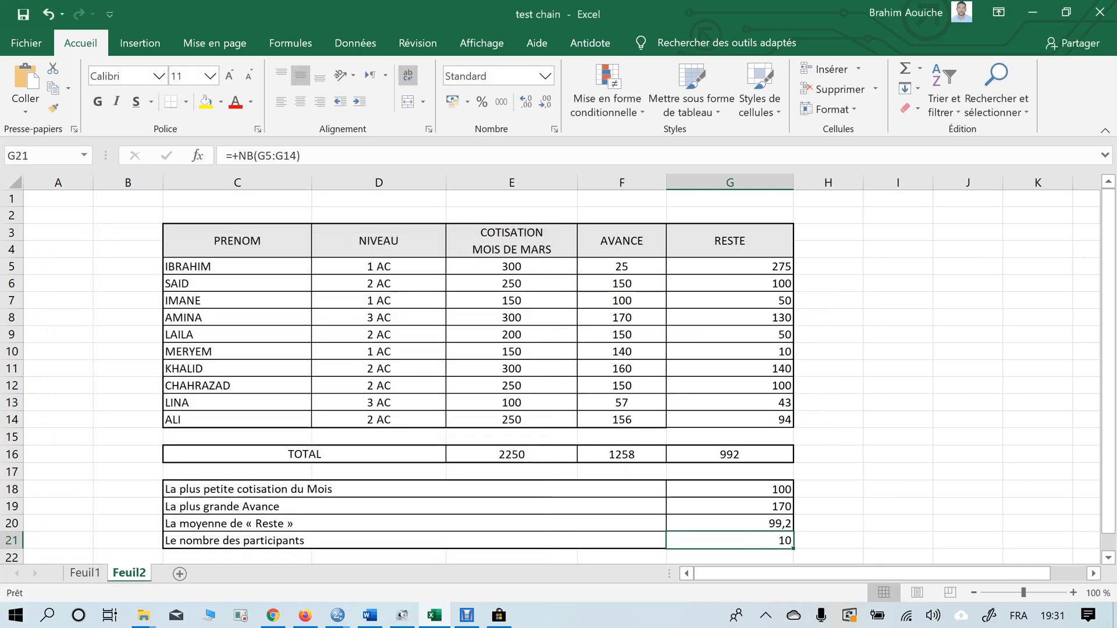
Center the summary results in G18:G21 and the RESTE values in G5:G14 horizontally
scroll(559, 372, "down", 2)
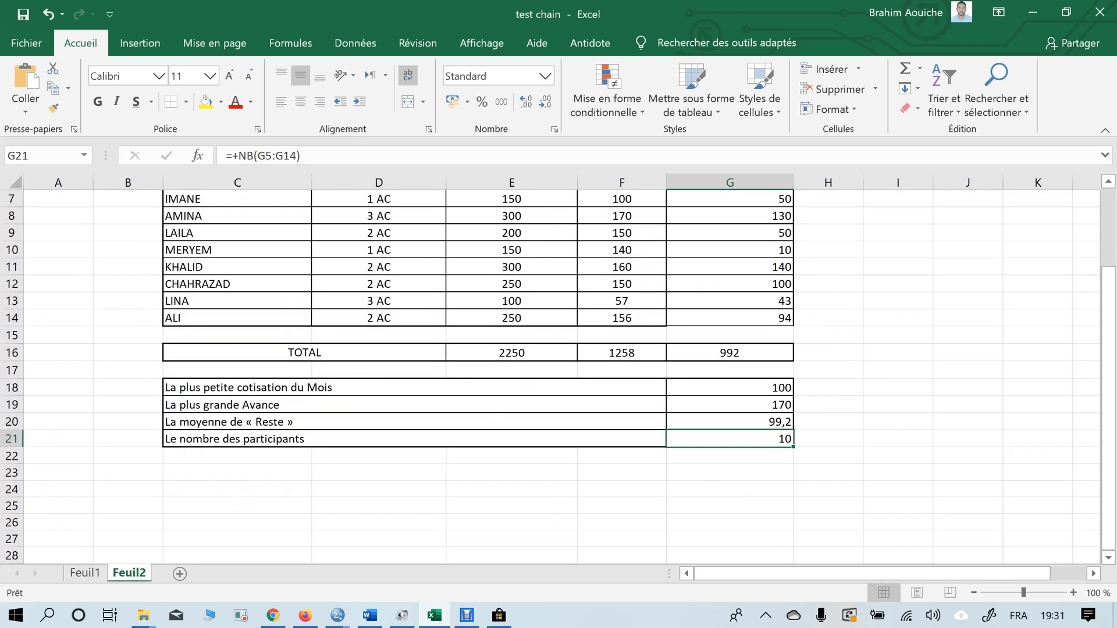
scroll(559, 372, "up", 1)
scroll(558, 373, "up", 1)
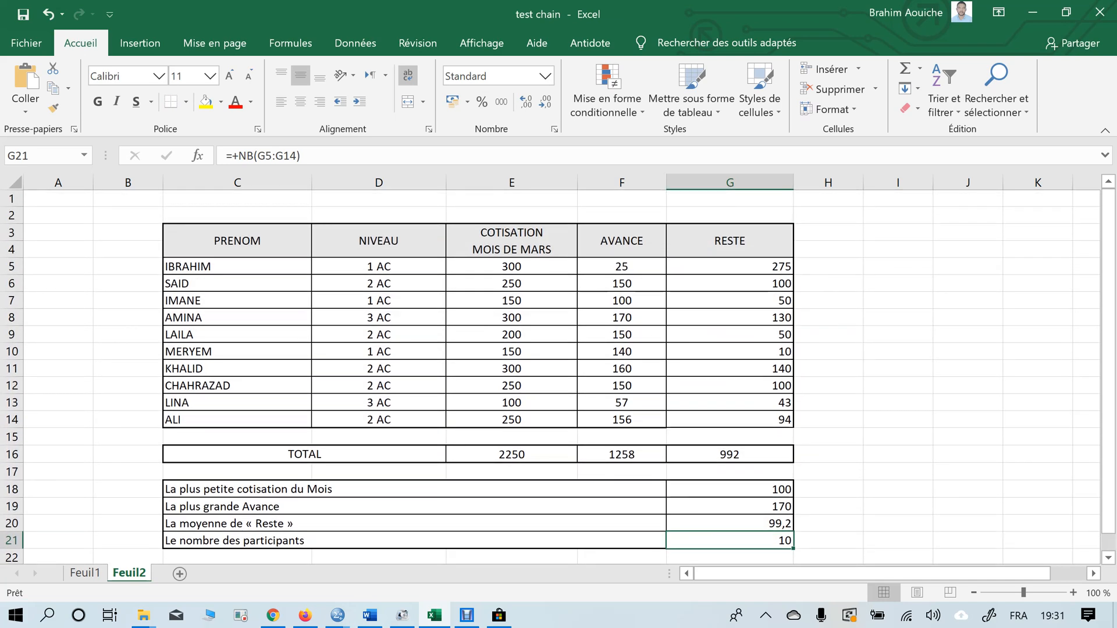
left_click_drag(730, 489, 730, 541)
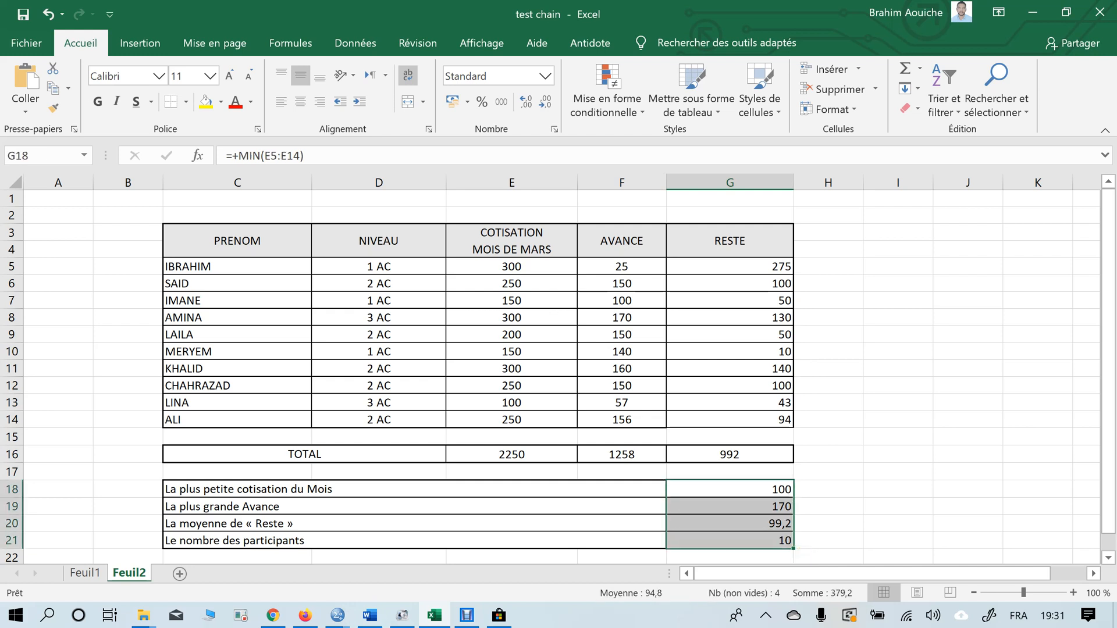
left_click(300, 102)
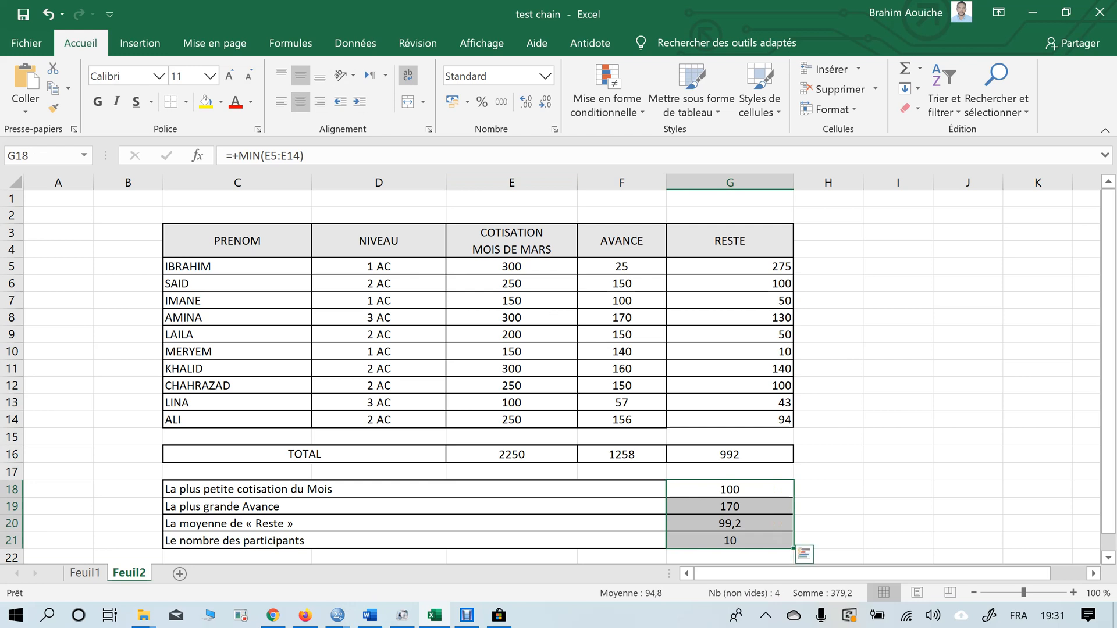
left_click_drag(730, 267, 730, 420)
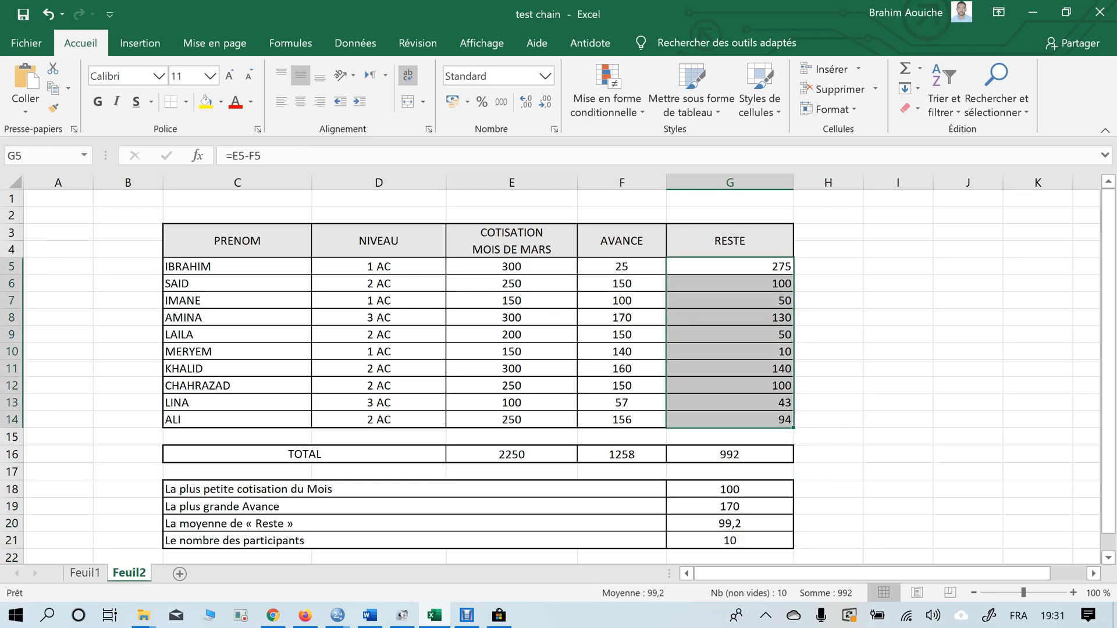
left_click(300, 102)
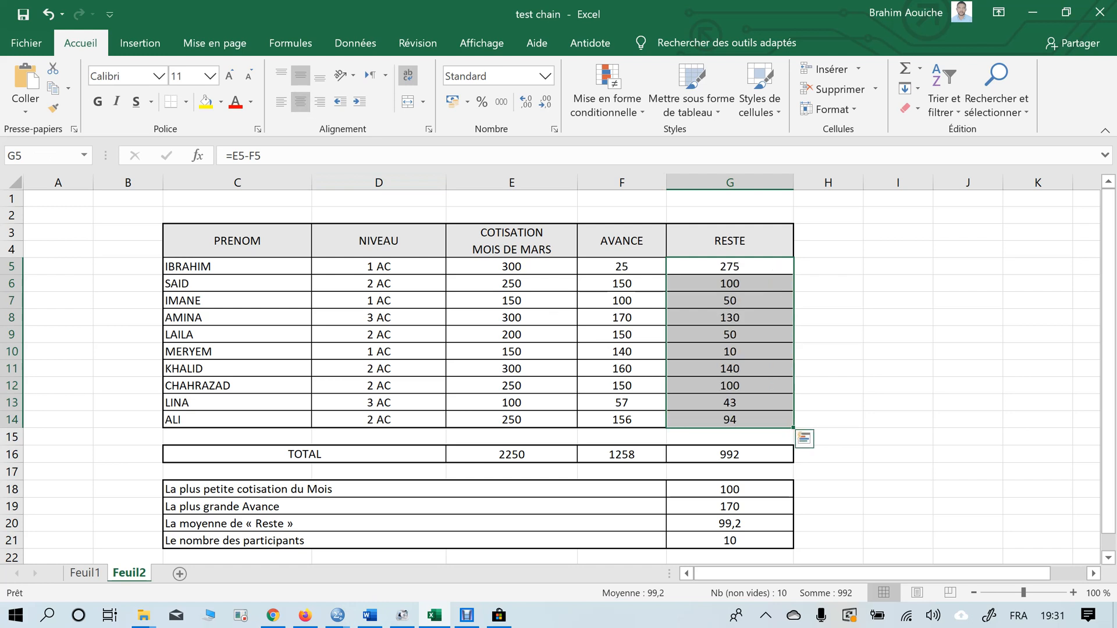